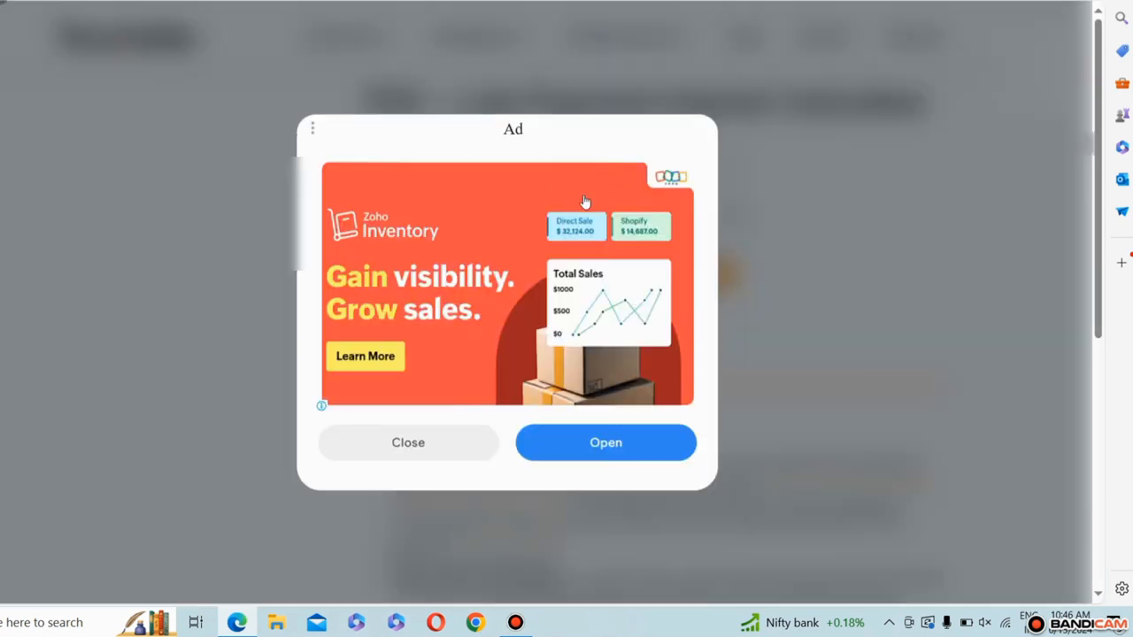
Step: Dismiss the ad, enter a TDS amount of 5,000, and set both the required and actual deduction dates to 09-05-2024
click(423, 452)
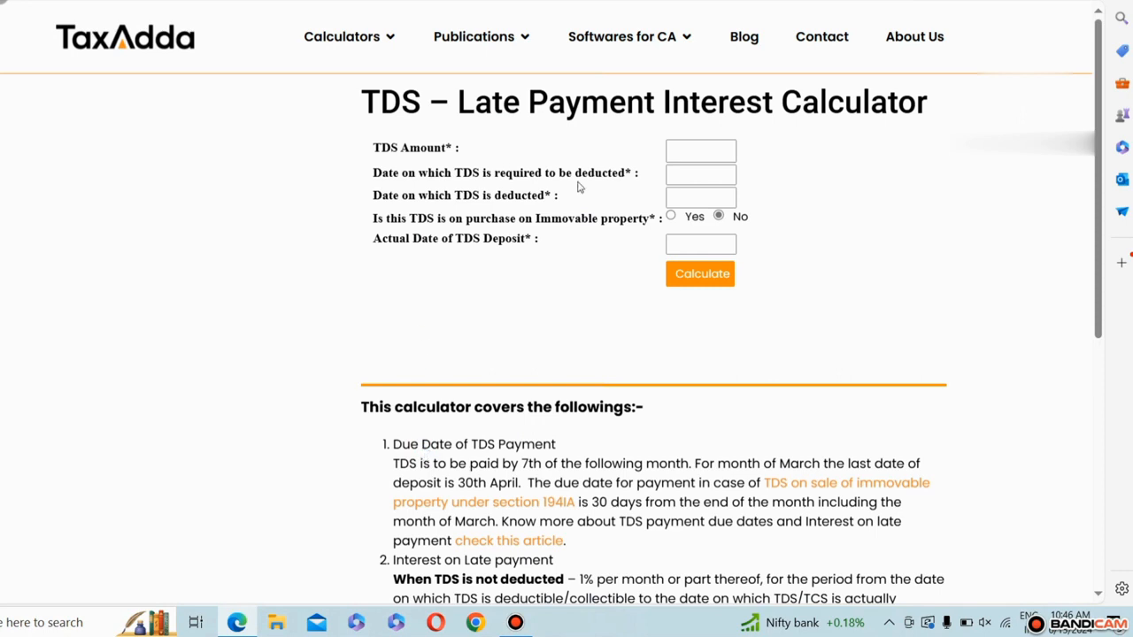
click(699, 149)
text(5000)
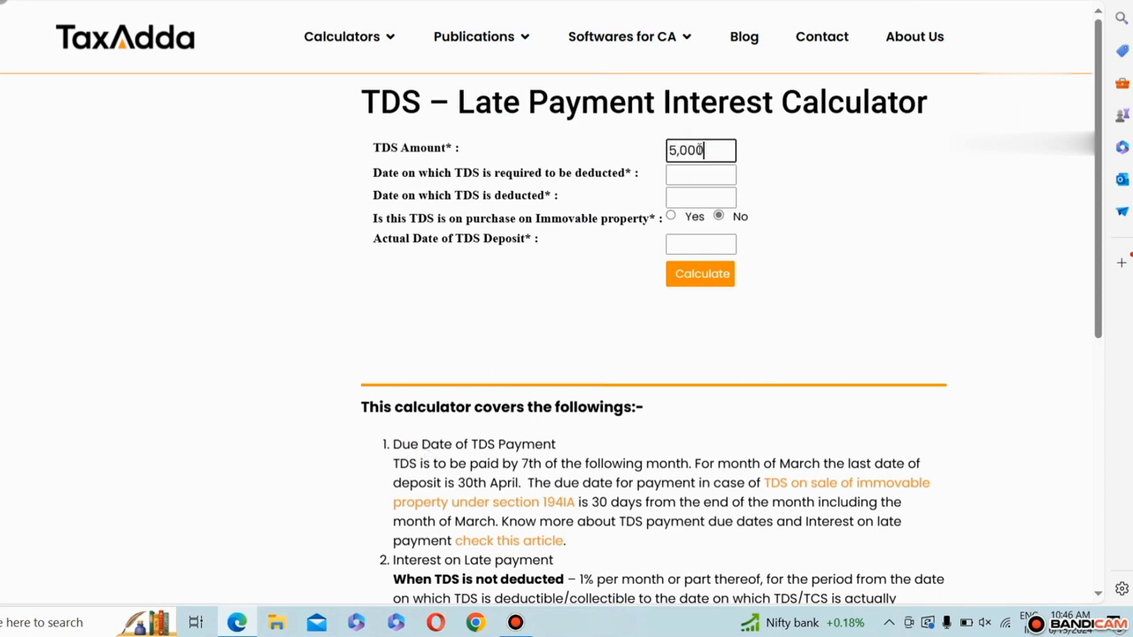
click(700, 179)
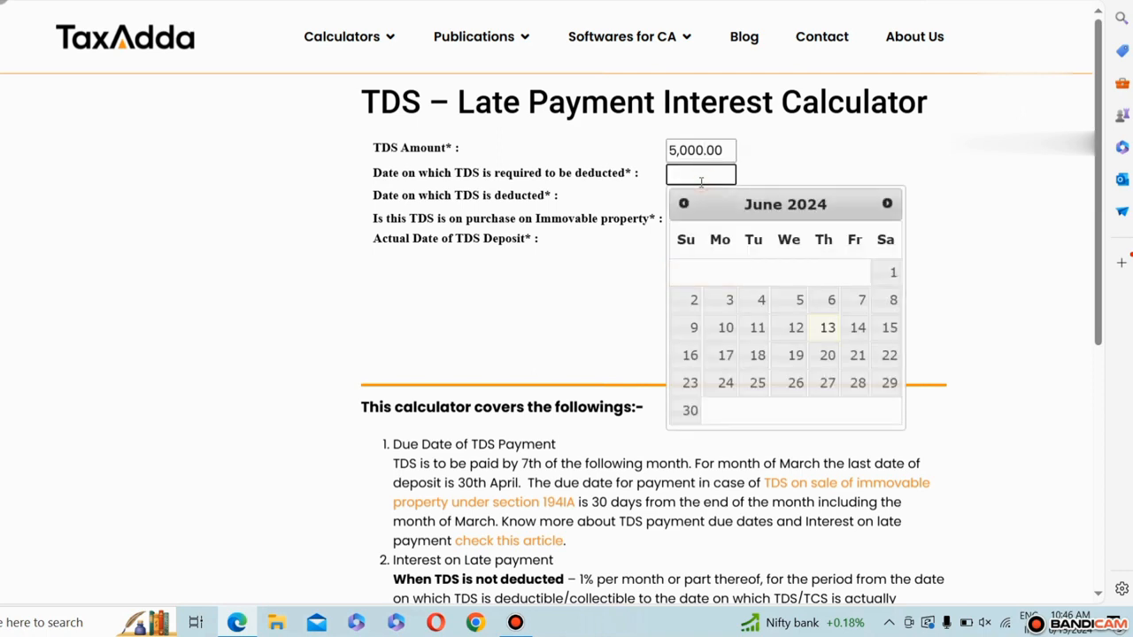
click(685, 208)
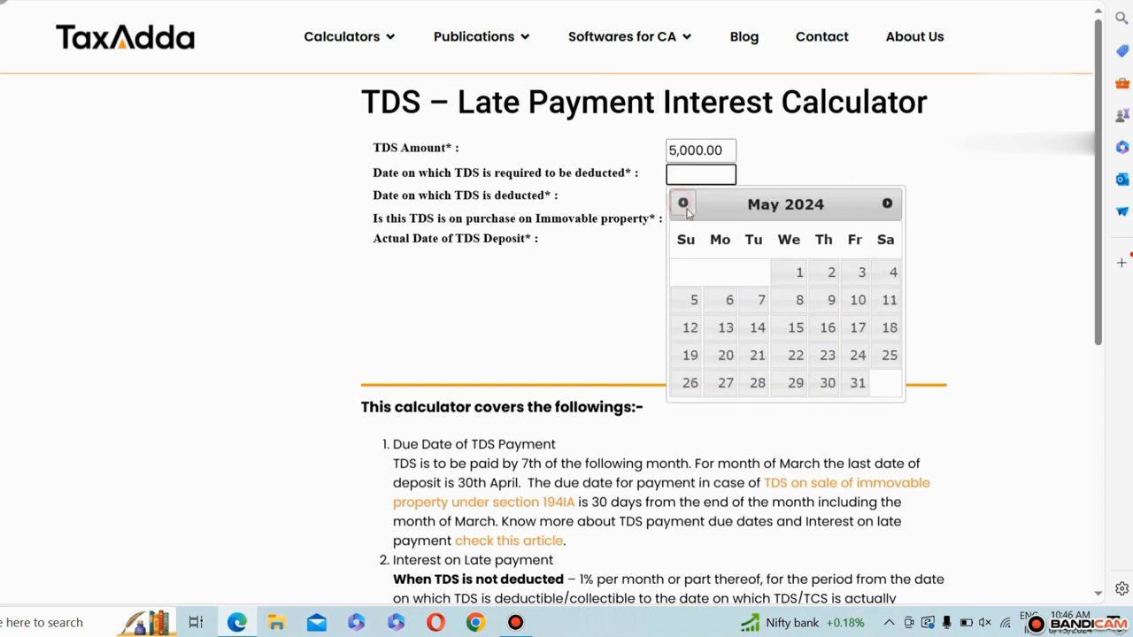
click(827, 300)
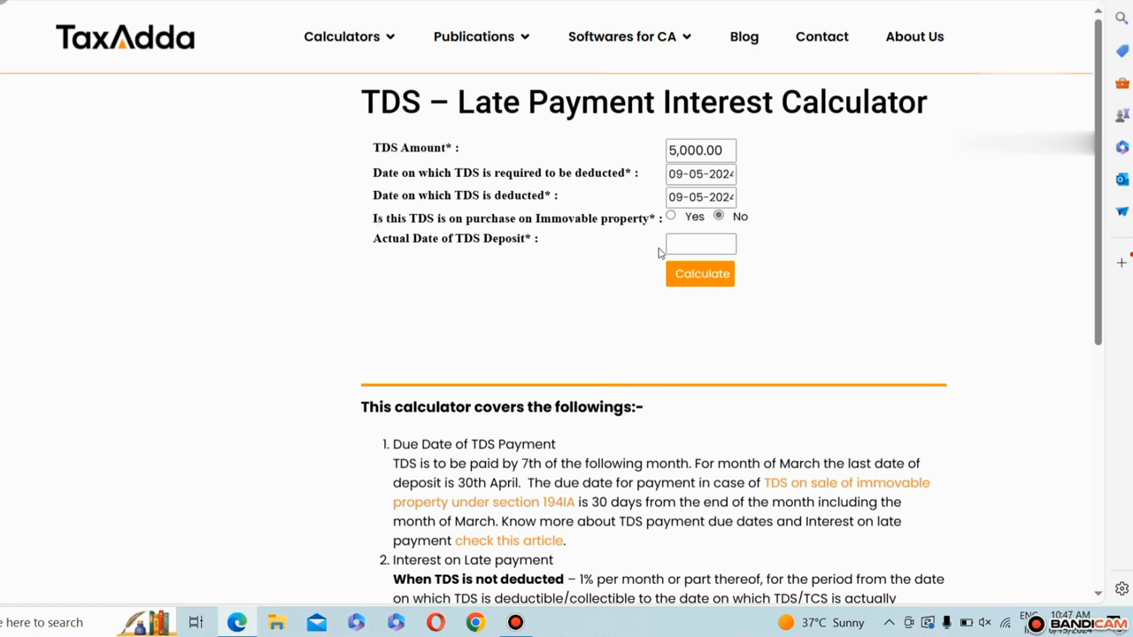
Step: Set the actual TDS deposit date to 13-06-2024 and calculate the late payment interest
click(699, 246)
click(686, 238)
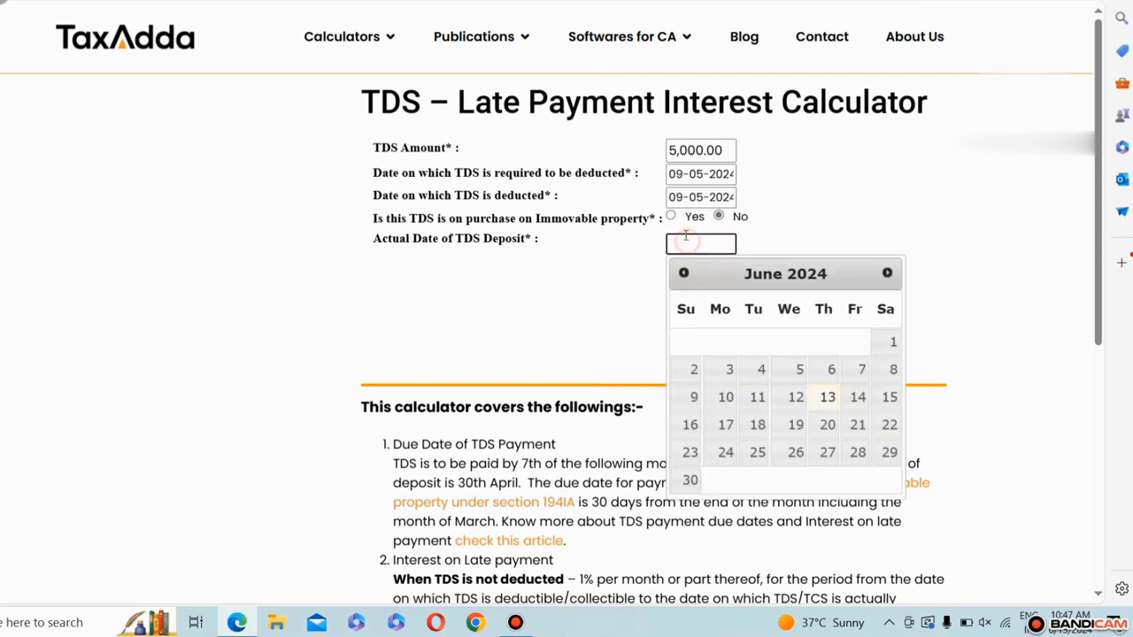
click(826, 397)
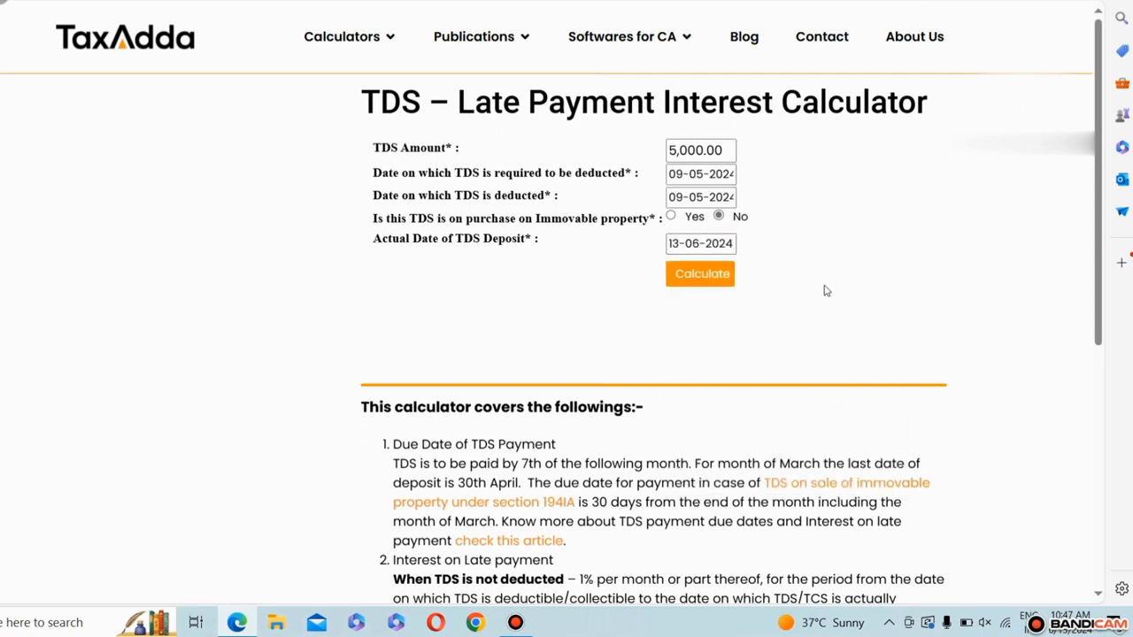
click(679, 282)
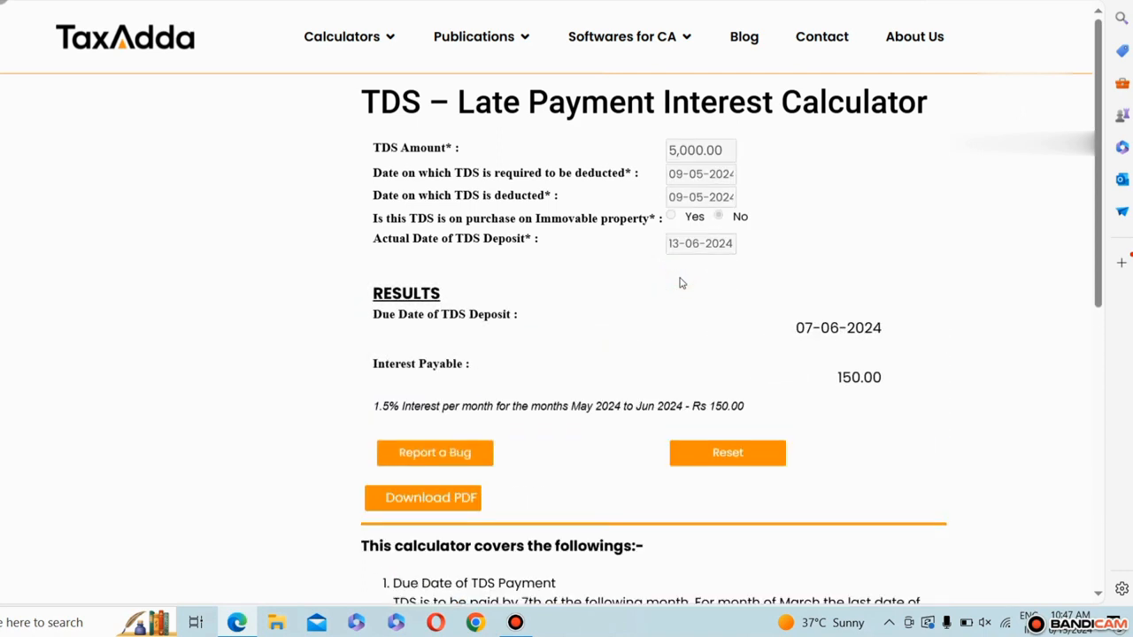
Step: Examine the interest payable amount in the calculator results
mouse_move(368, 368)
mouse_down()
mouse_move(485, 370)
mouse_move(363, 369)
mouse_up()
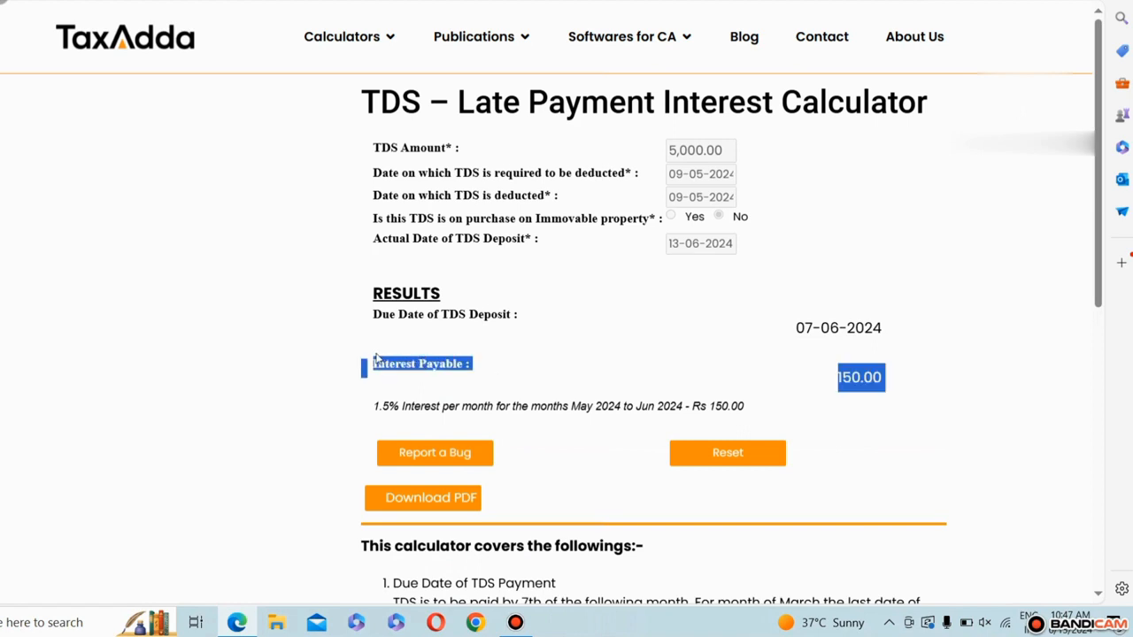
click(815, 381)
drag(884, 380, 837, 382)
click(837, 384)
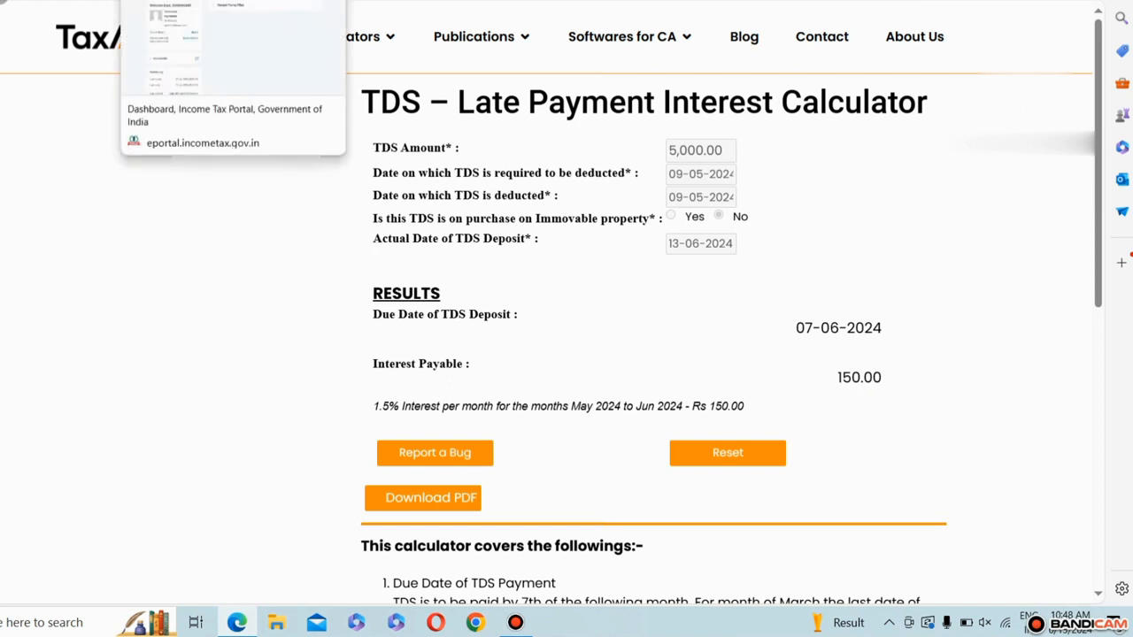
Step: Switch to the Income Tax e-Filing portal and open the e-Pay Tax page
click(186, 1)
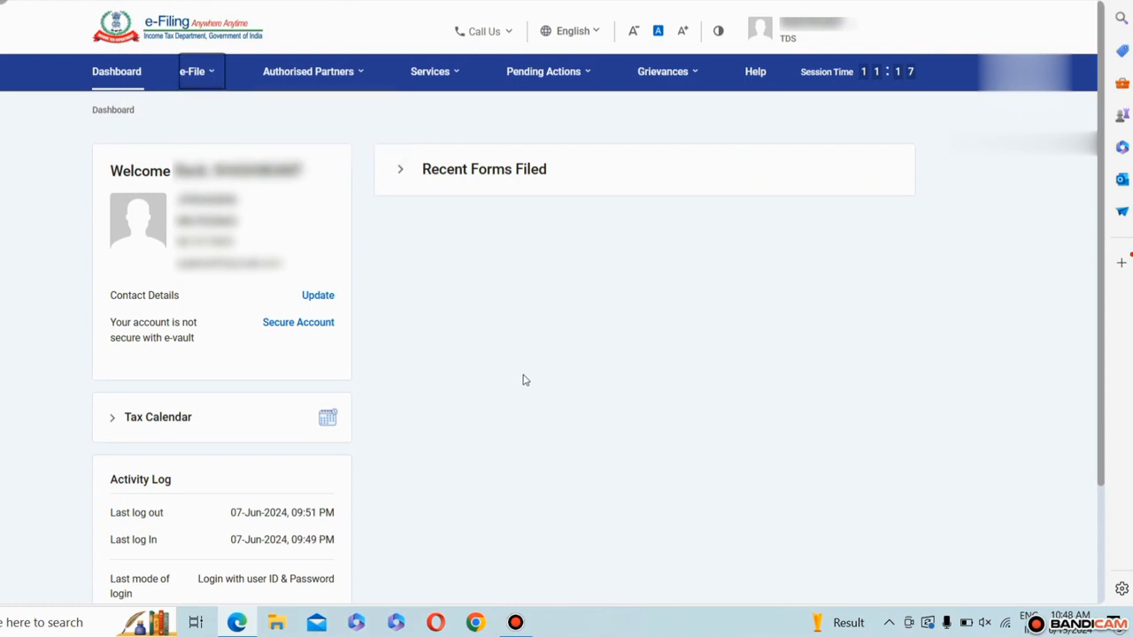
mouse_move(196, 71)
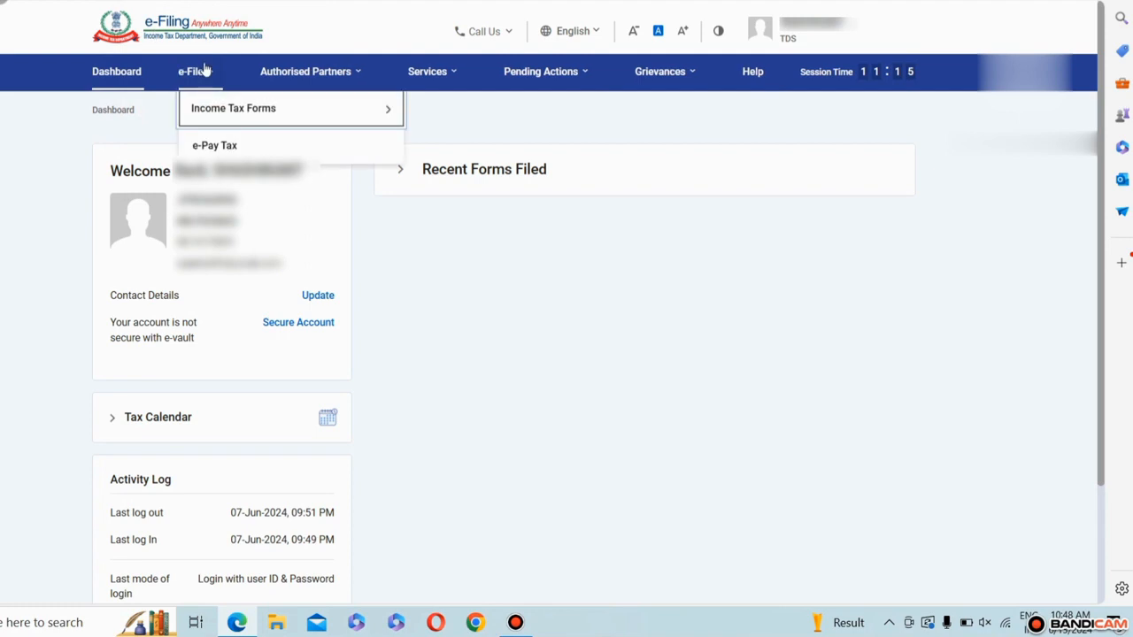
click(208, 139)
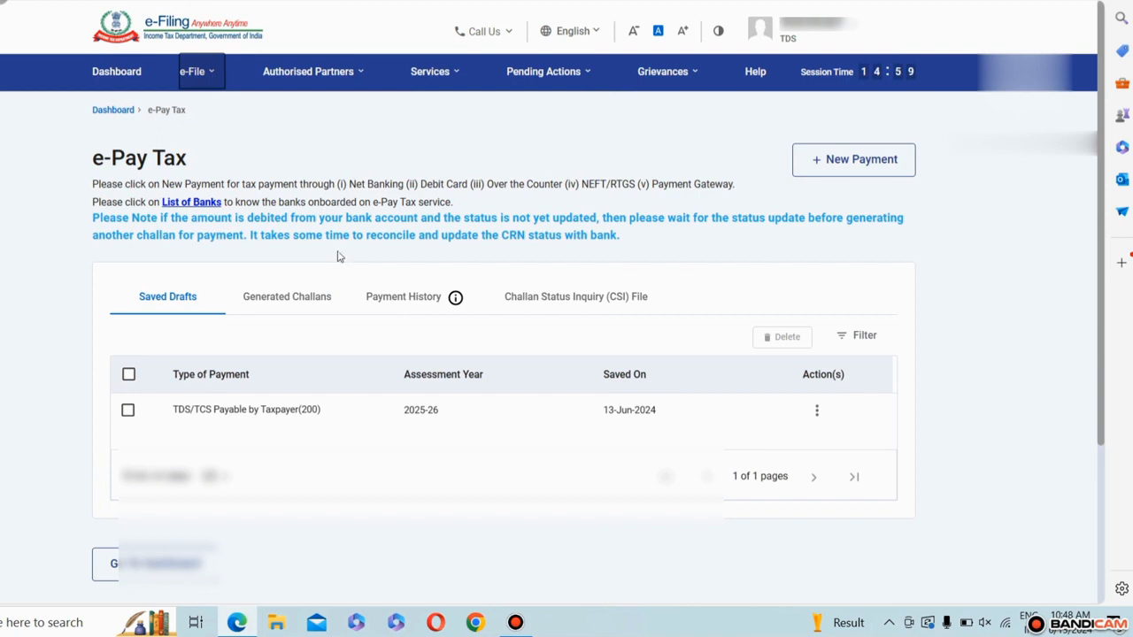
Step: View the payment history and the actions available for the 07-Jun-2024 payment
click(390, 307)
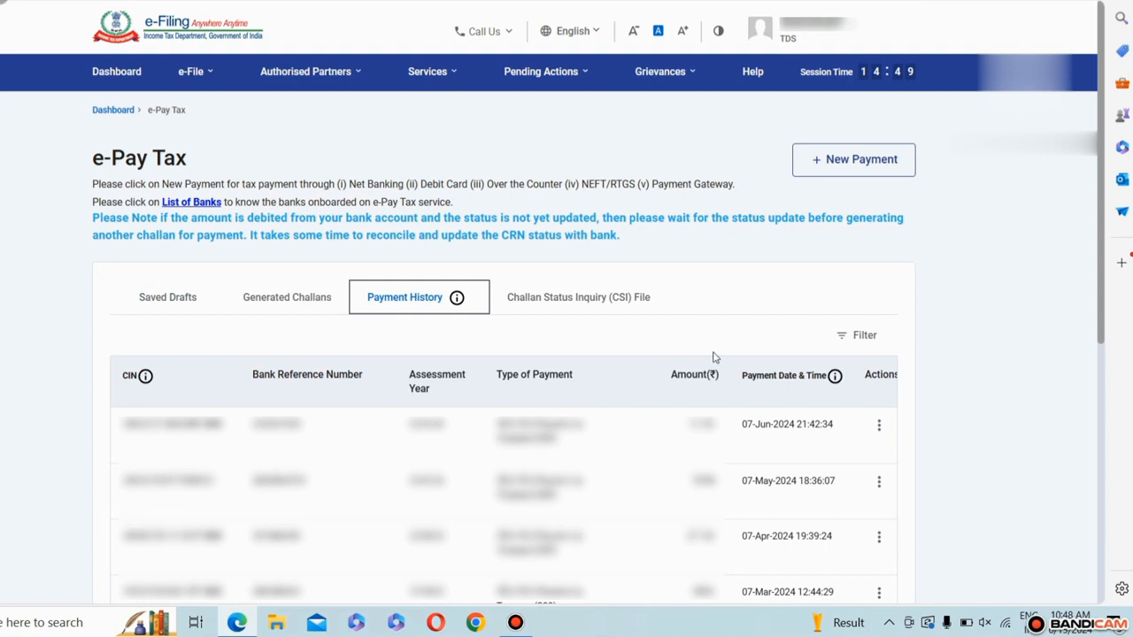
click(880, 428)
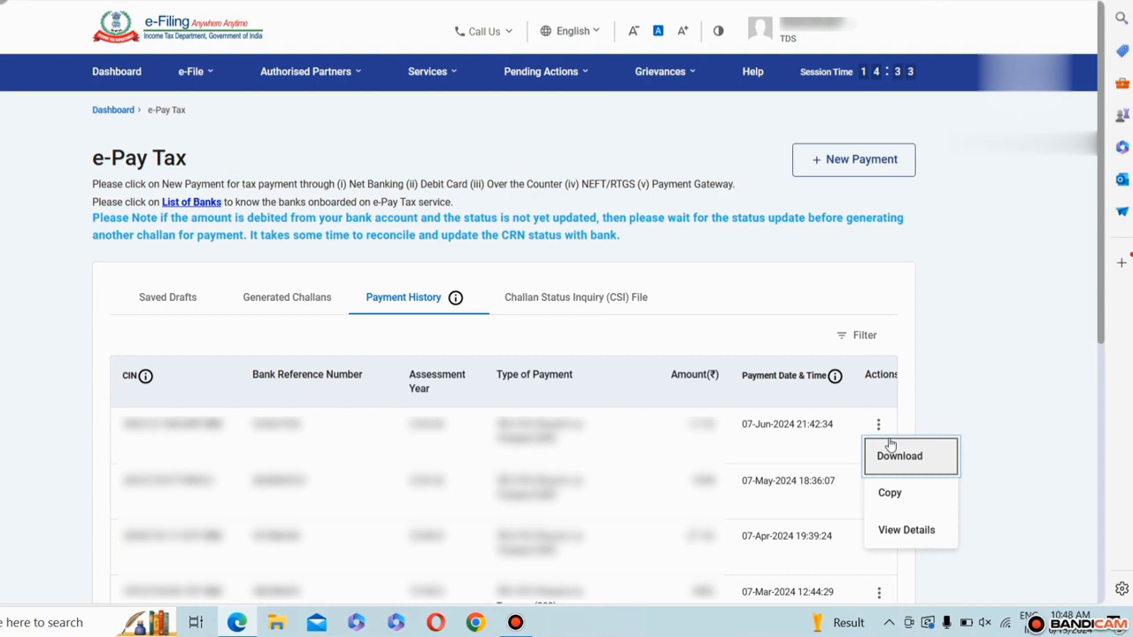
Step: Start a new payment for assessment year 2025-26 and proceed with Pay TDS/TCS
click(831, 165)
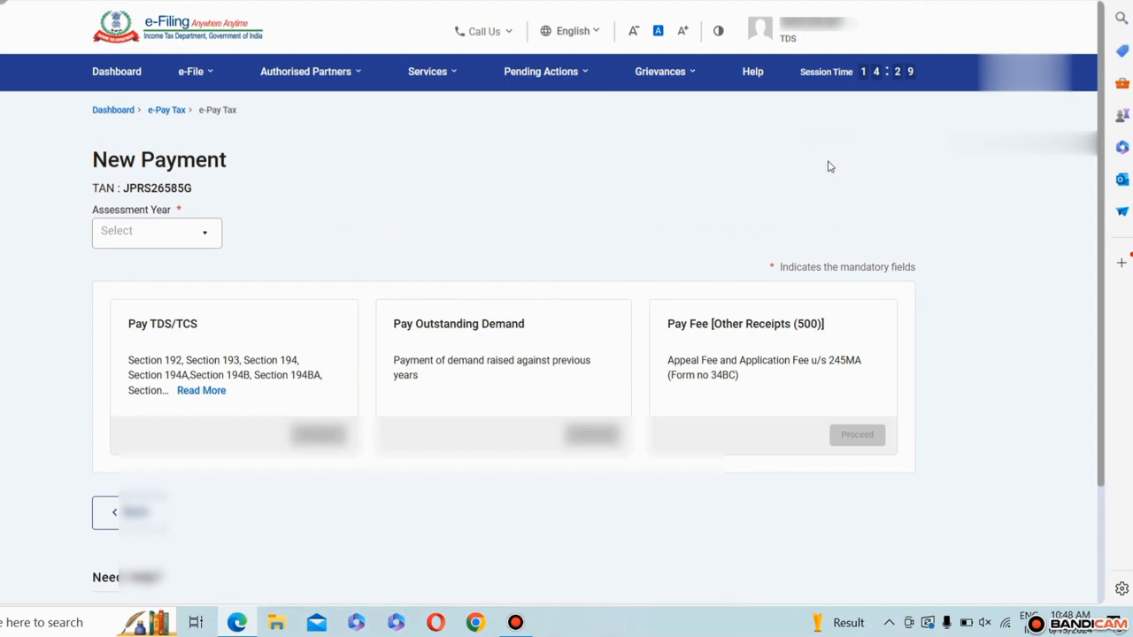
click(186, 244)
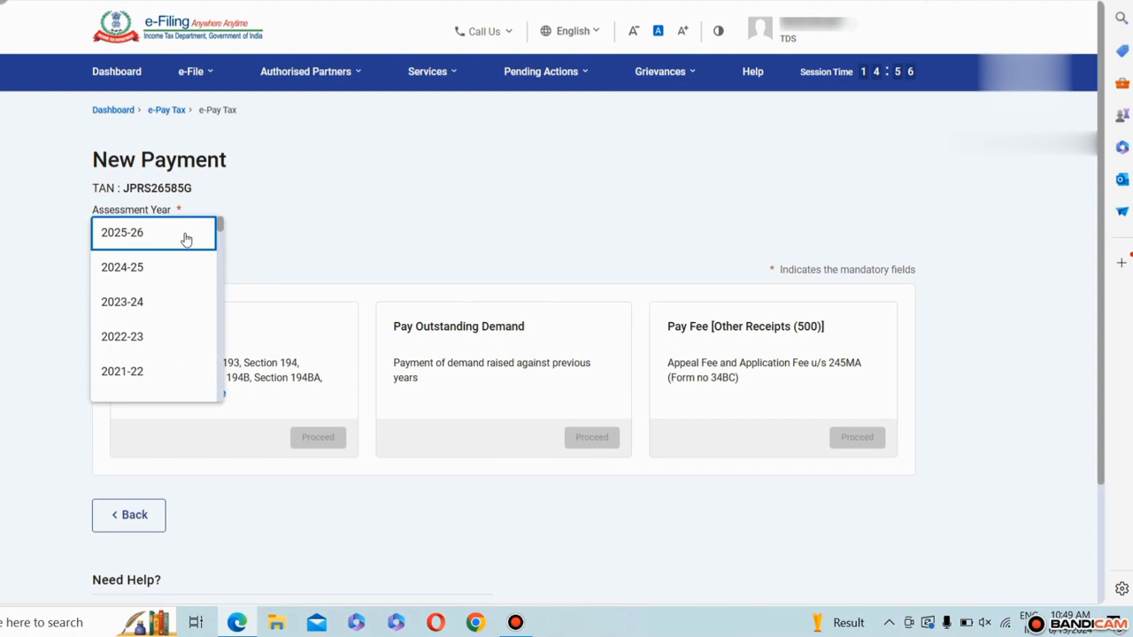
click(186, 237)
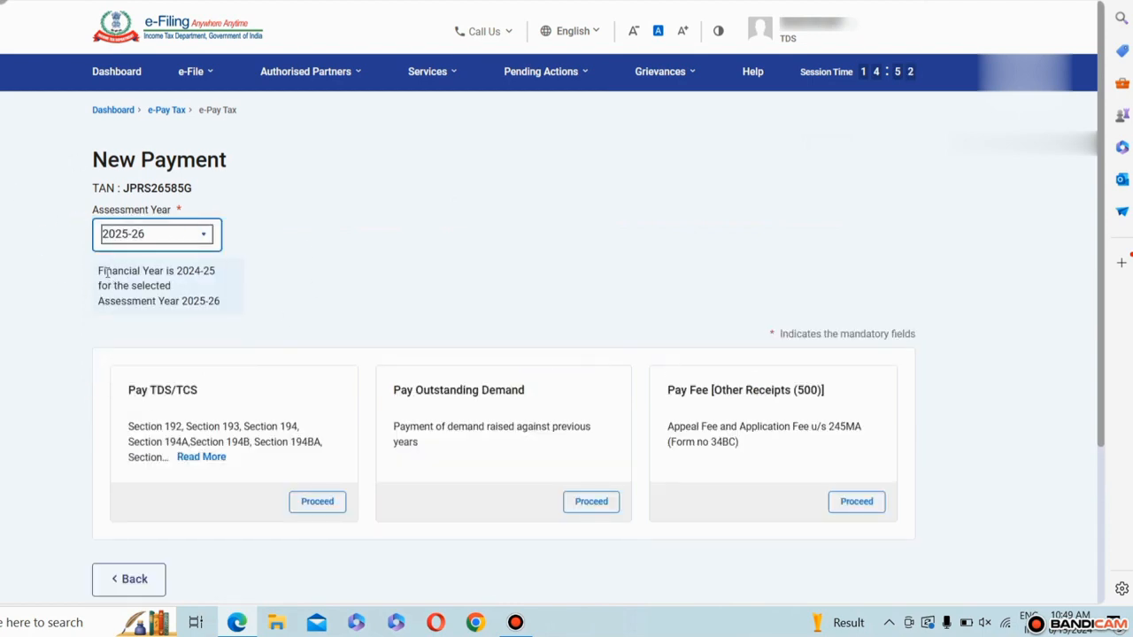
drag(176, 269, 221, 275)
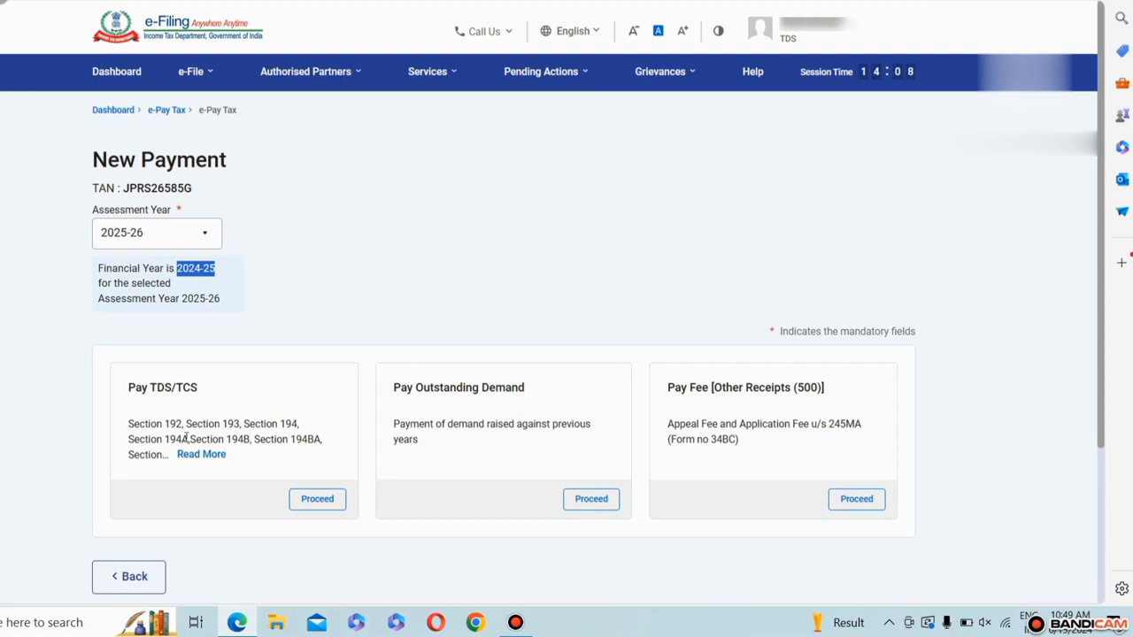
click(321, 501)
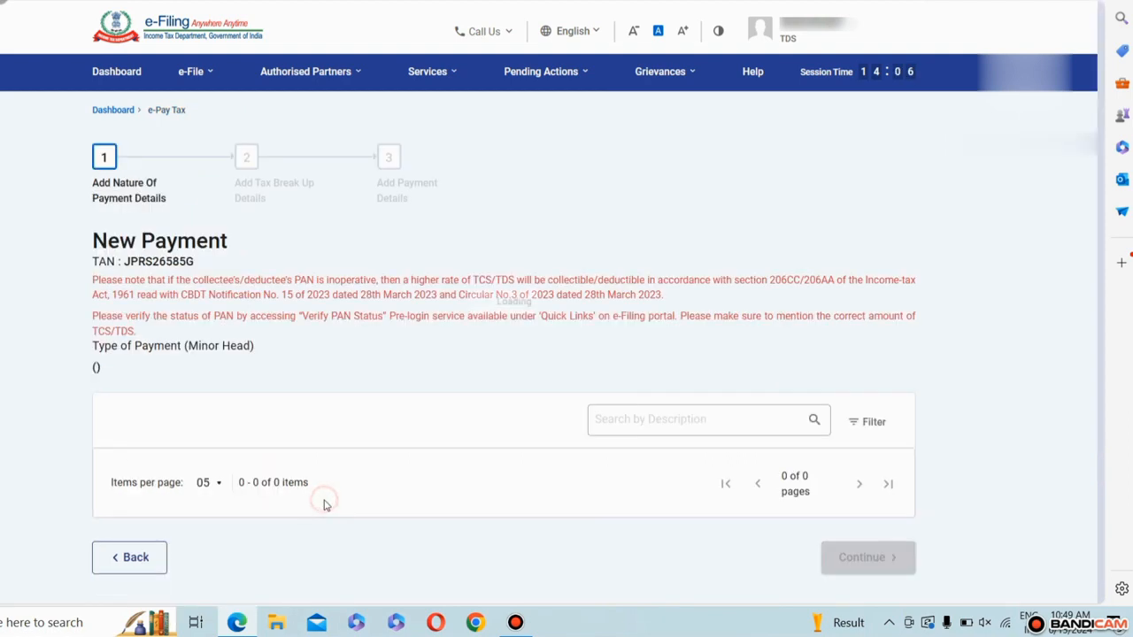
Step: Choose "Payment on transfer of virtual digital asset" (section 194S, code 94S) as the nature of payment and continue to the tax break-up
scroll(293, 401, down, 3)
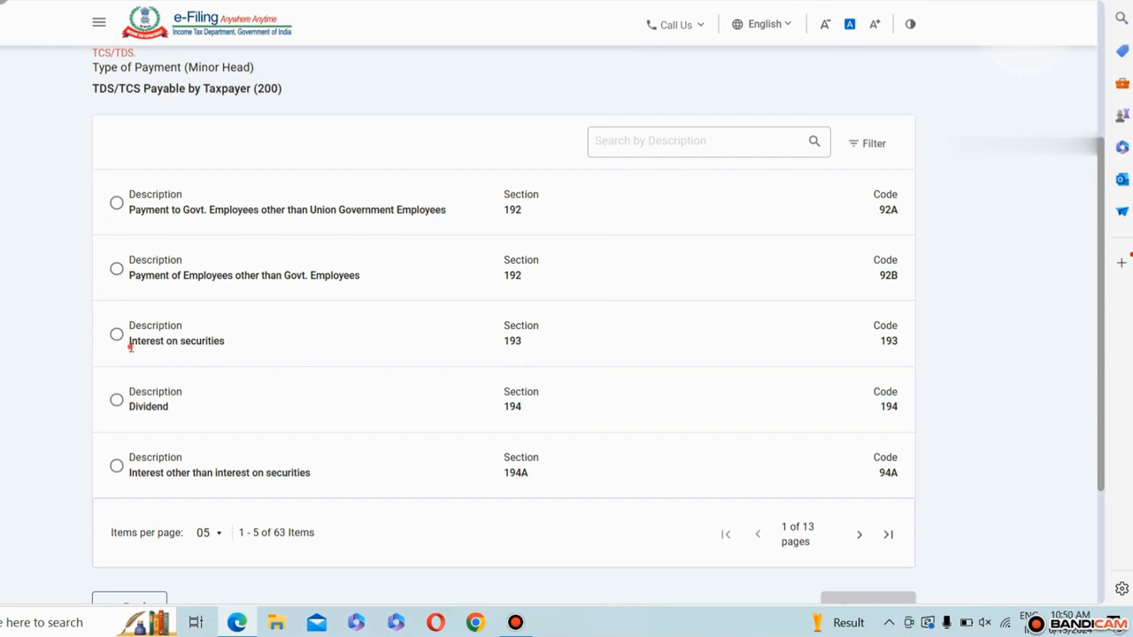
drag(129, 340, 229, 349)
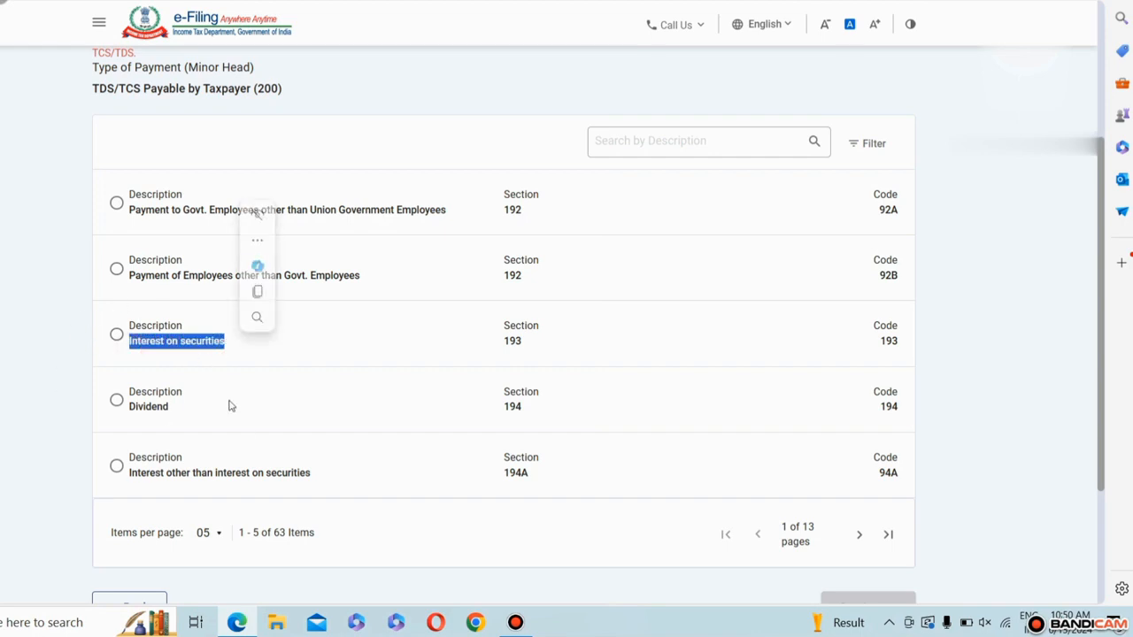
click(858, 535)
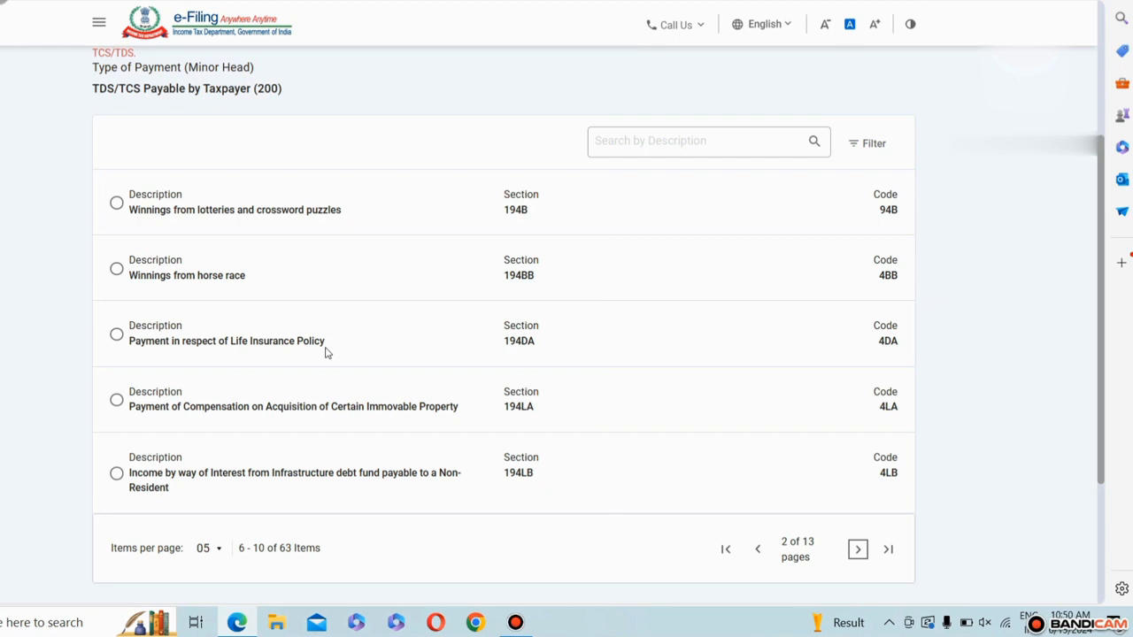
click(888, 549)
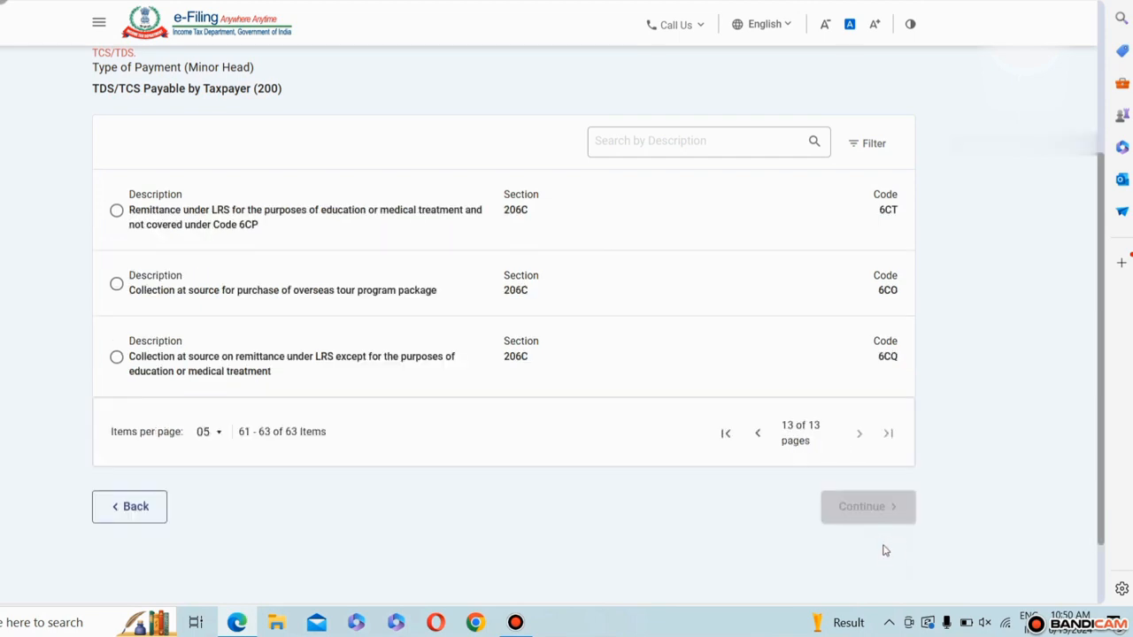
click(757, 436)
scroll(714, 391, down, 4)
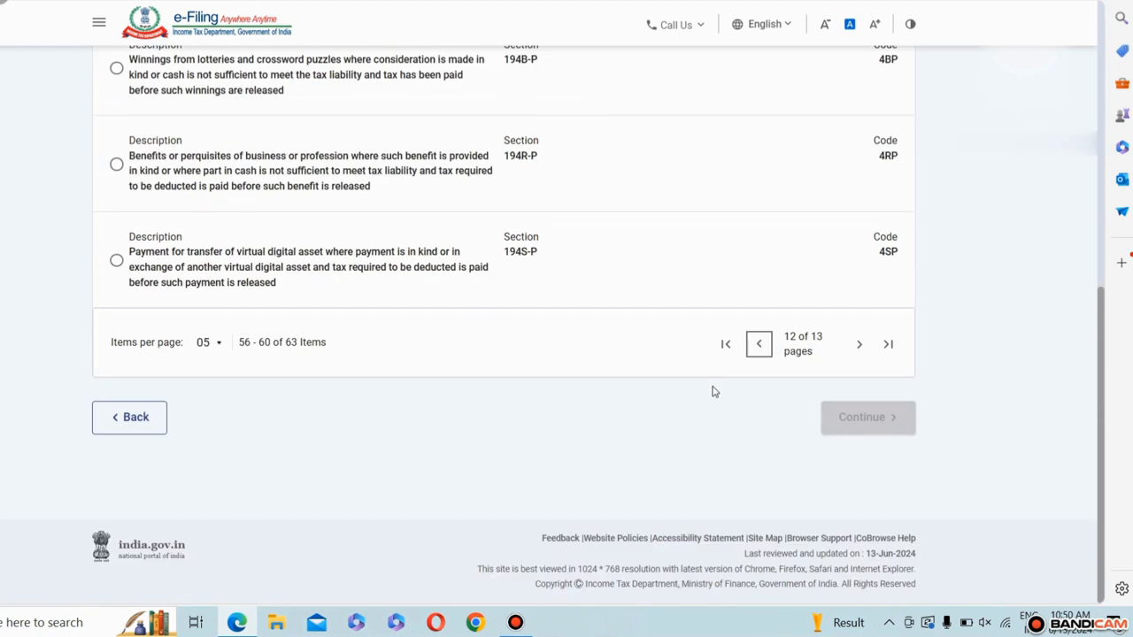
click(758, 344)
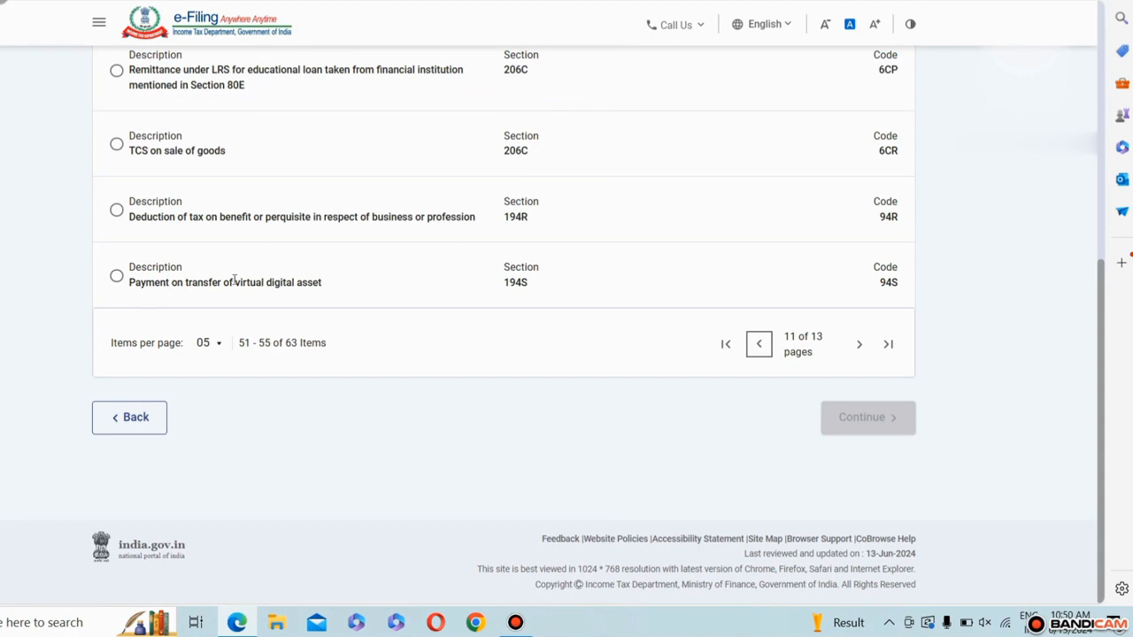
click(116, 277)
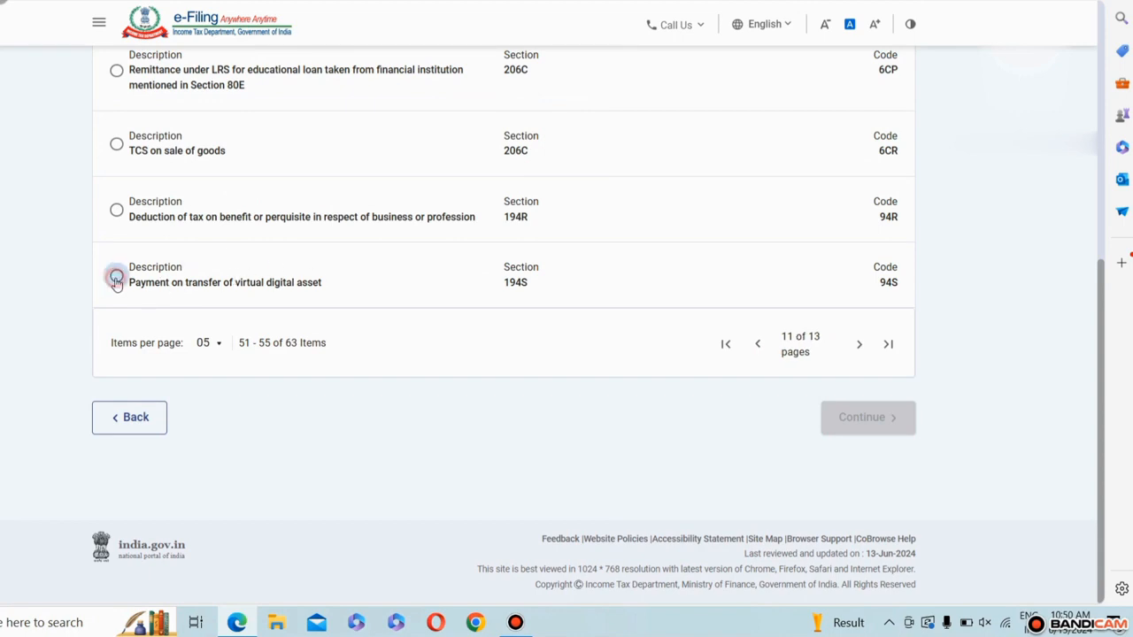
drag(498, 286, 541, 290)
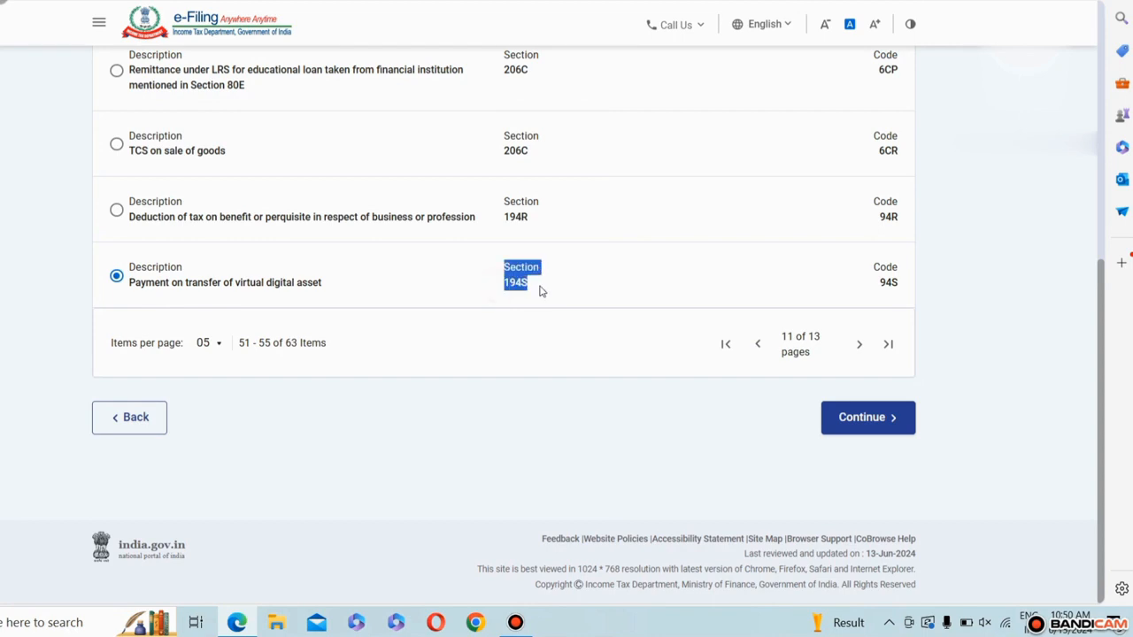
drag(878, 284, 899, 290)
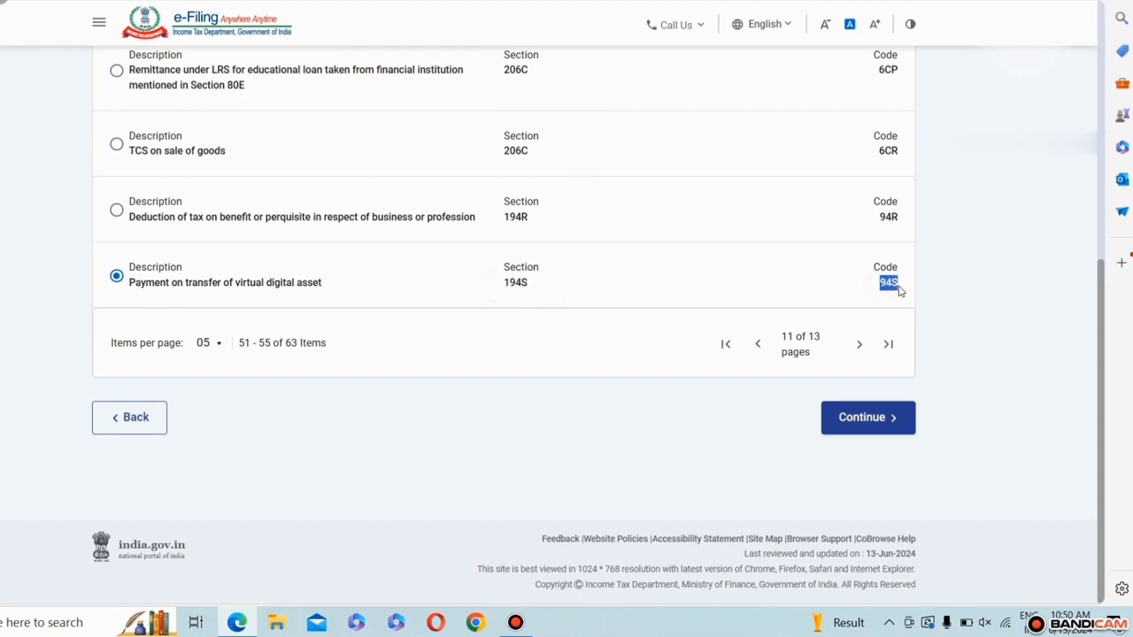
click(871, 419)
Step: Set the applicable tax major head to Other than Company Deductee – Income Tax (Other than Companies) (0021)
scroll(349, 361, down, 3)
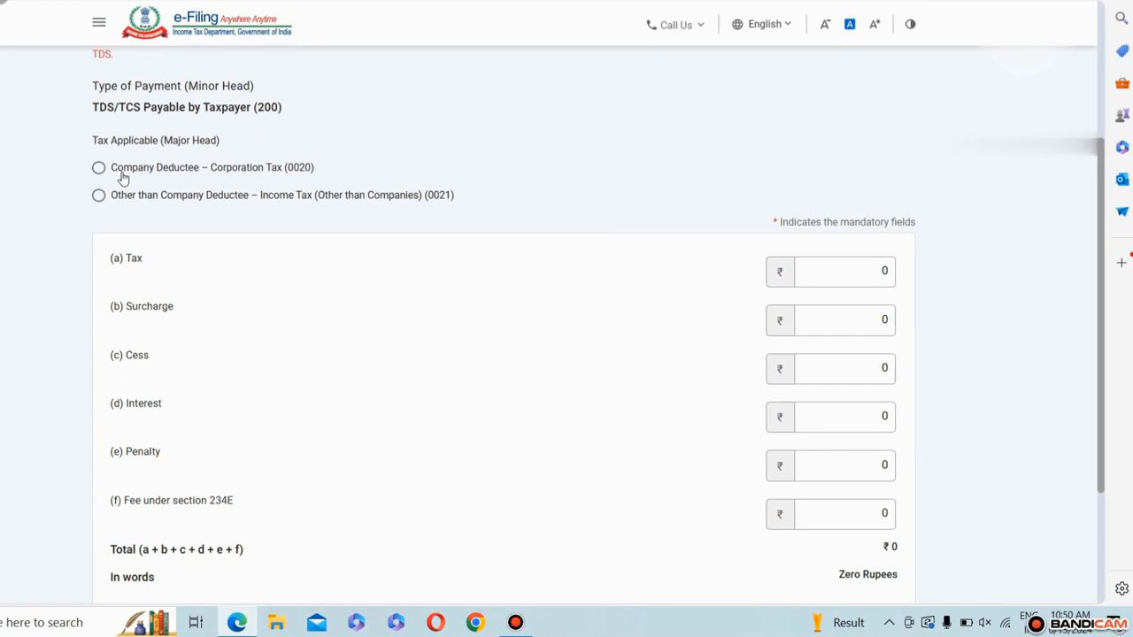
click(99, 168)
click(99, 196)
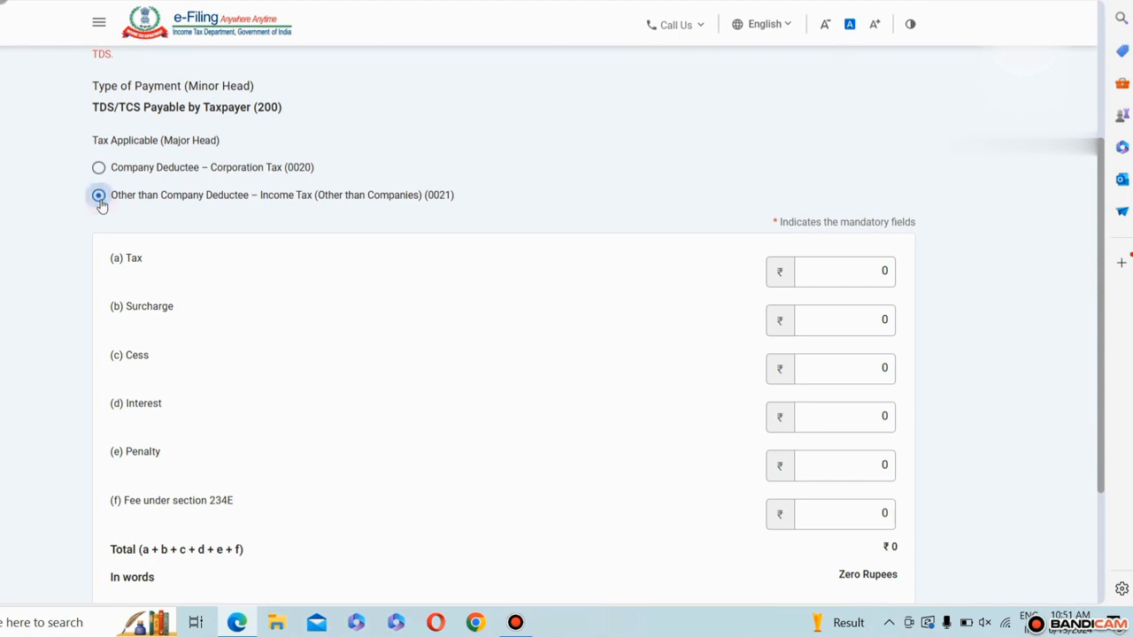
Step: Enter 58,963 as the tax amount in the tax break-up
double_click(885, 275)
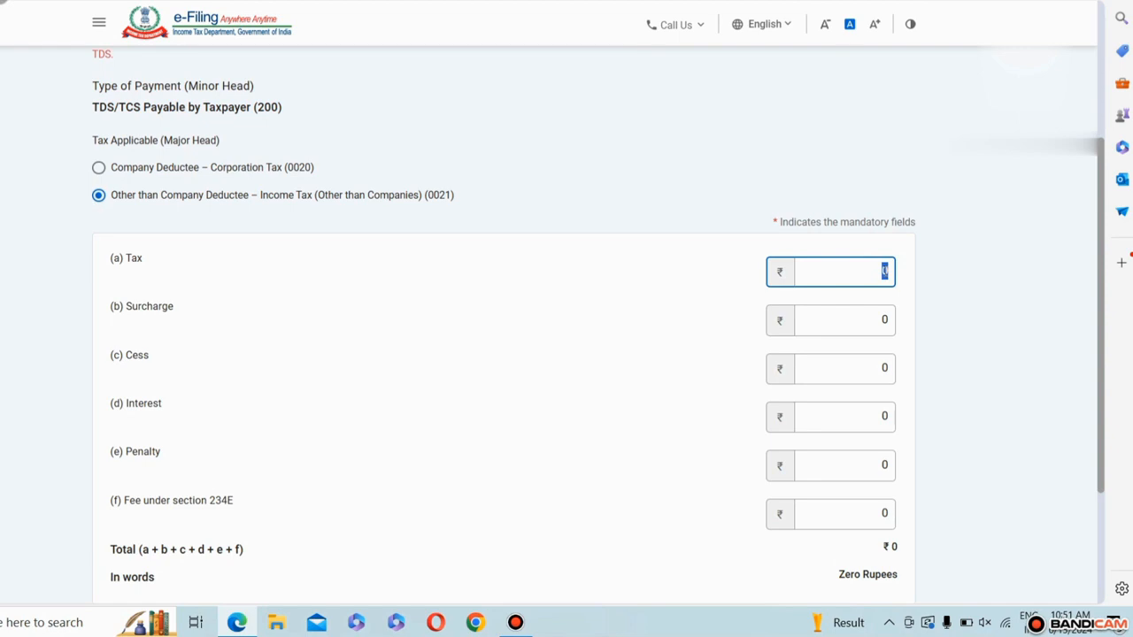
text(58,96)
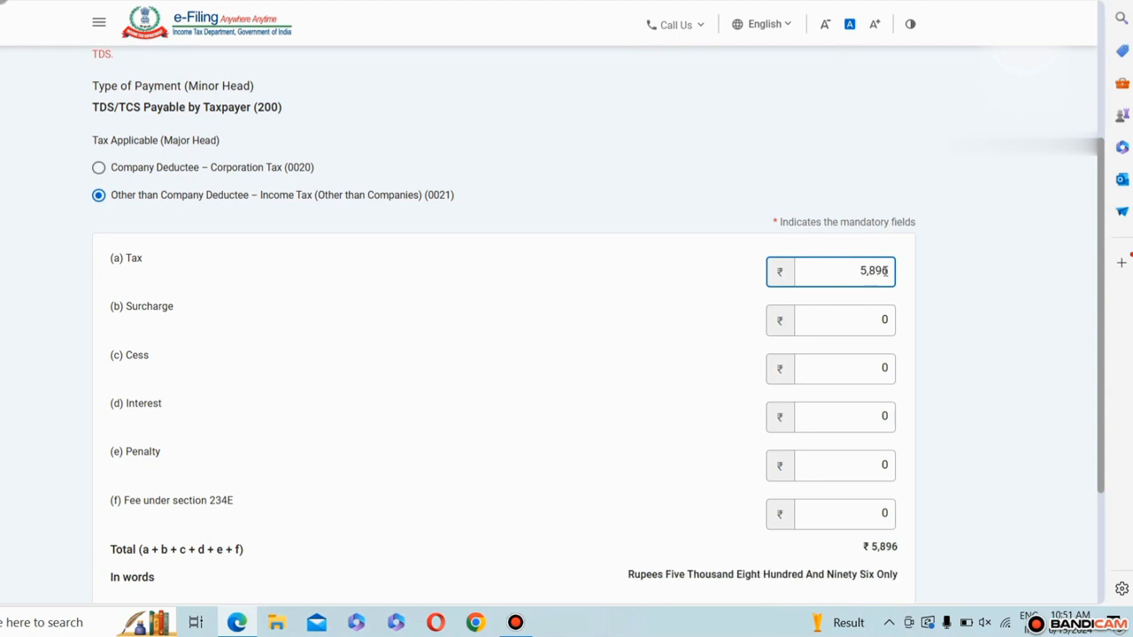
text(3)
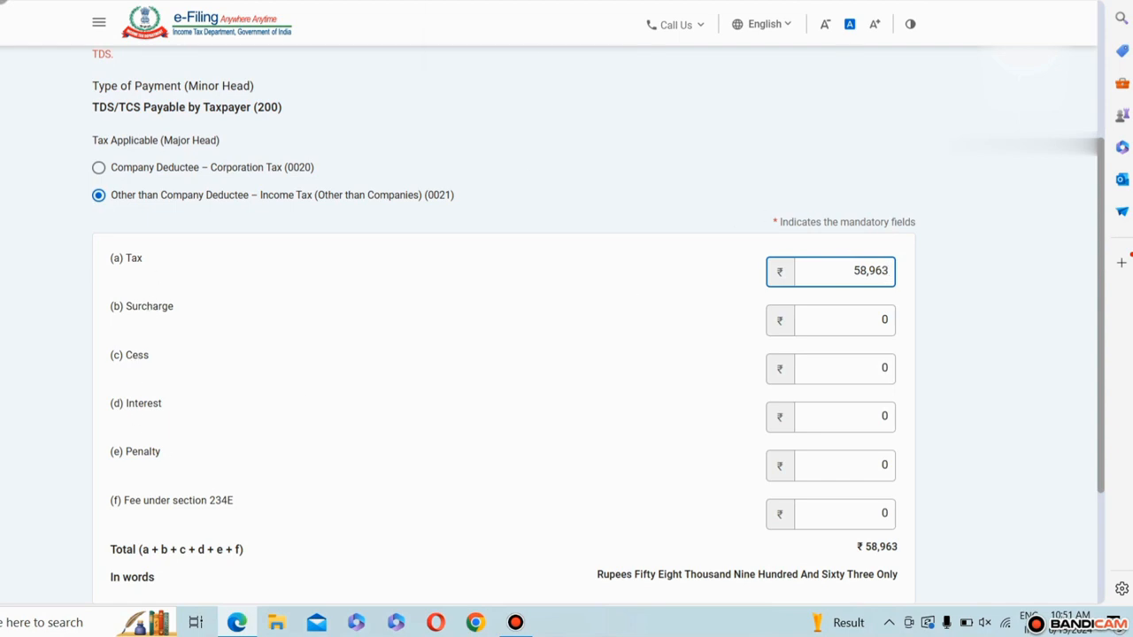
Step: Check the interest payable in the TDS late payment interest calculator and enter 150 as the interest in the tax break-up
click(464, 0)
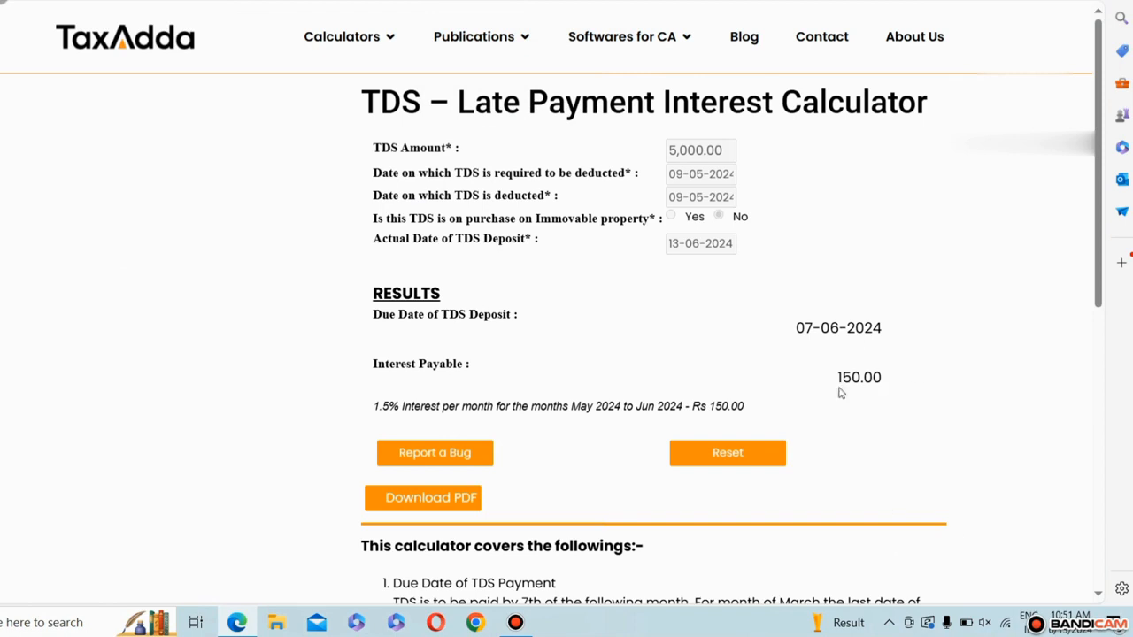
click(230, 1)
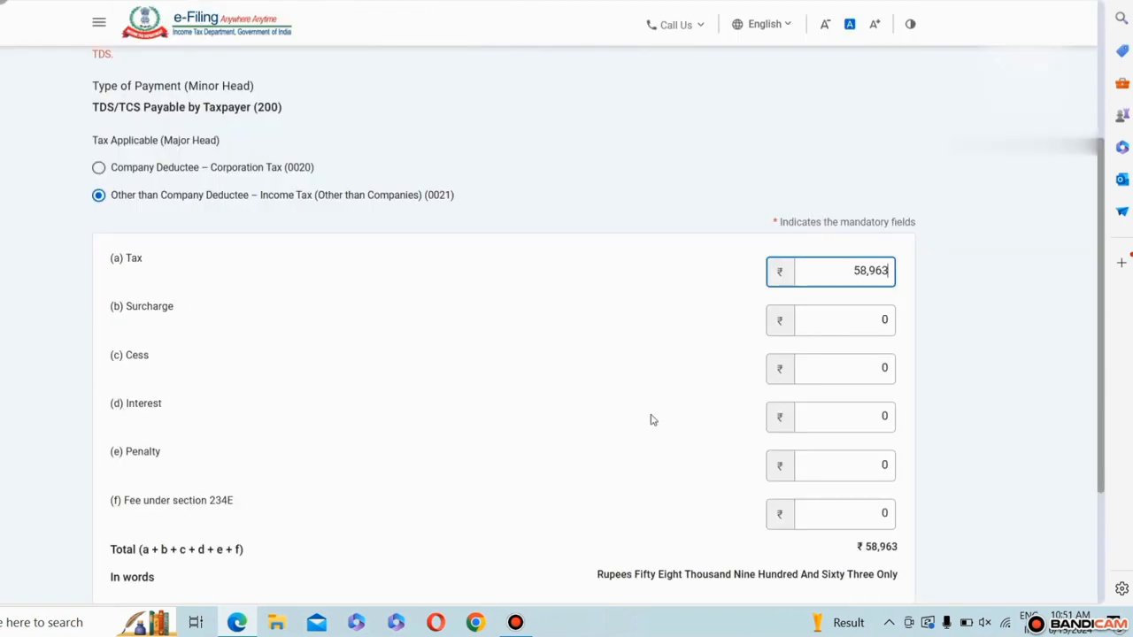
double_click(888, 419)
text(150)
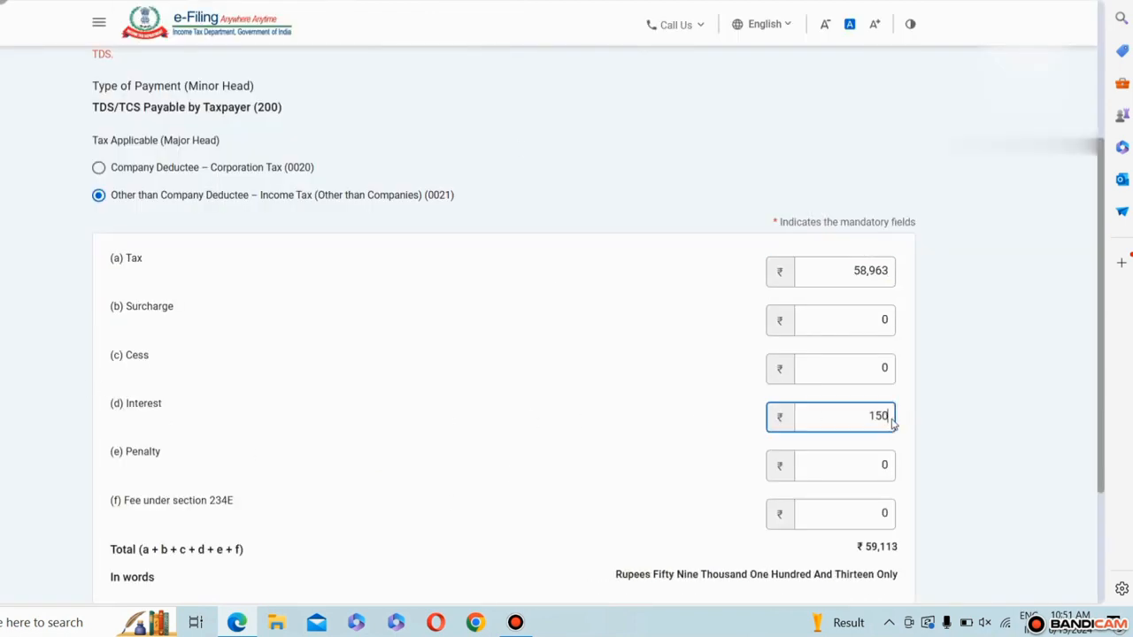
Step: Set the interest in the tax break-up to 1,559 and continue to the payment details
drag(842, 263, 892, 276)
click(892, 276)
click(887, 413)
key(BackSpace)
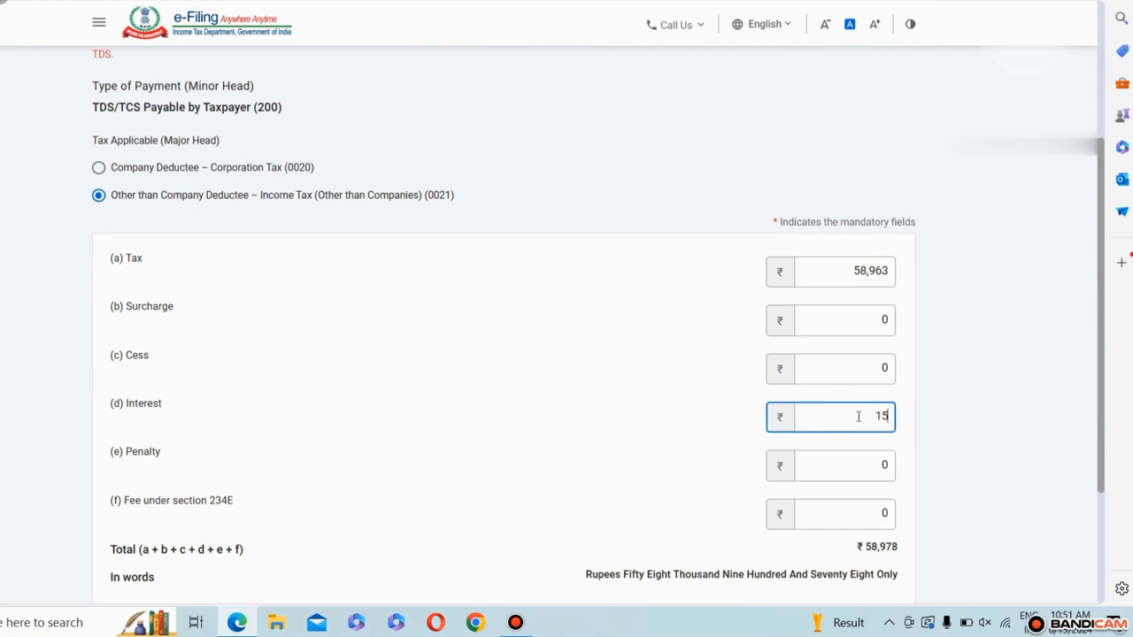
text(596)
key(BackSpace)
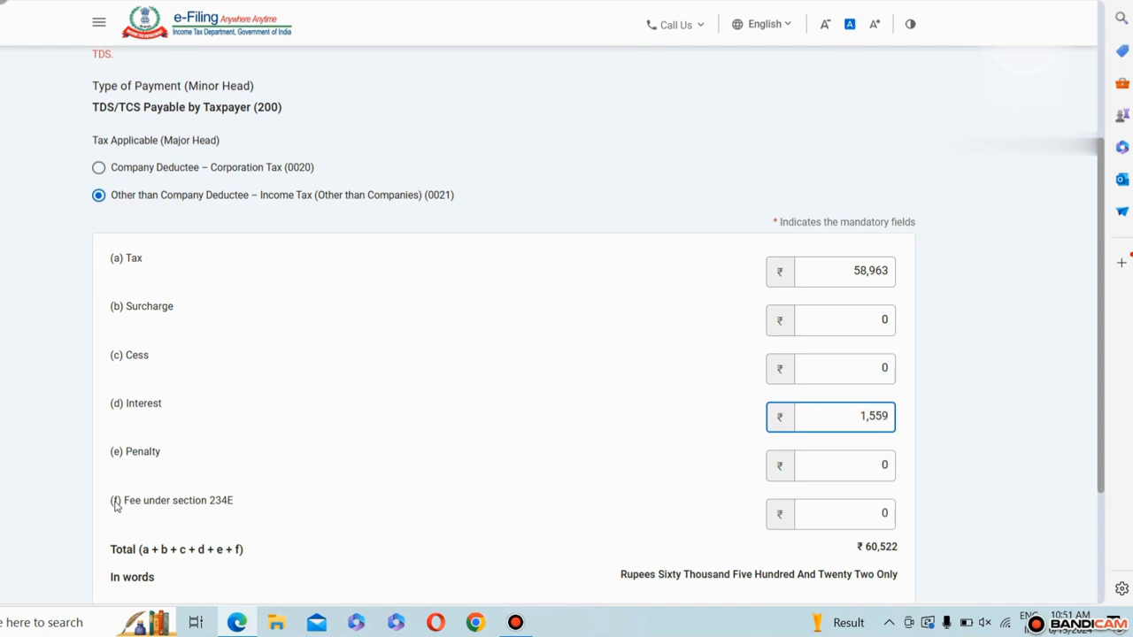
scroll(293, 384, down, 2)
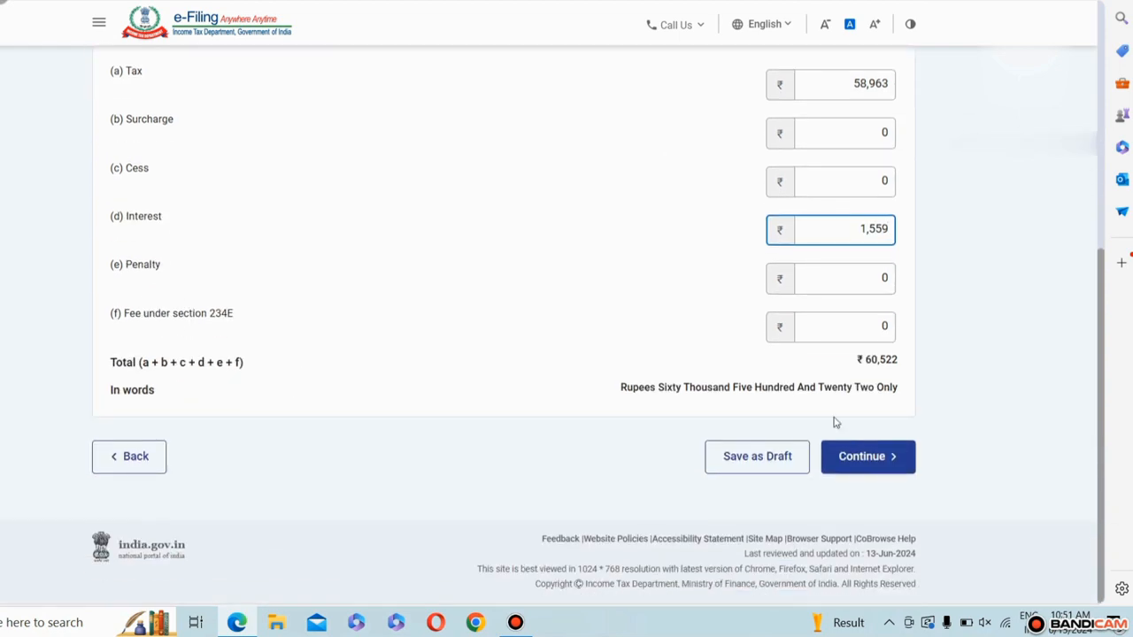
click(865, 458)
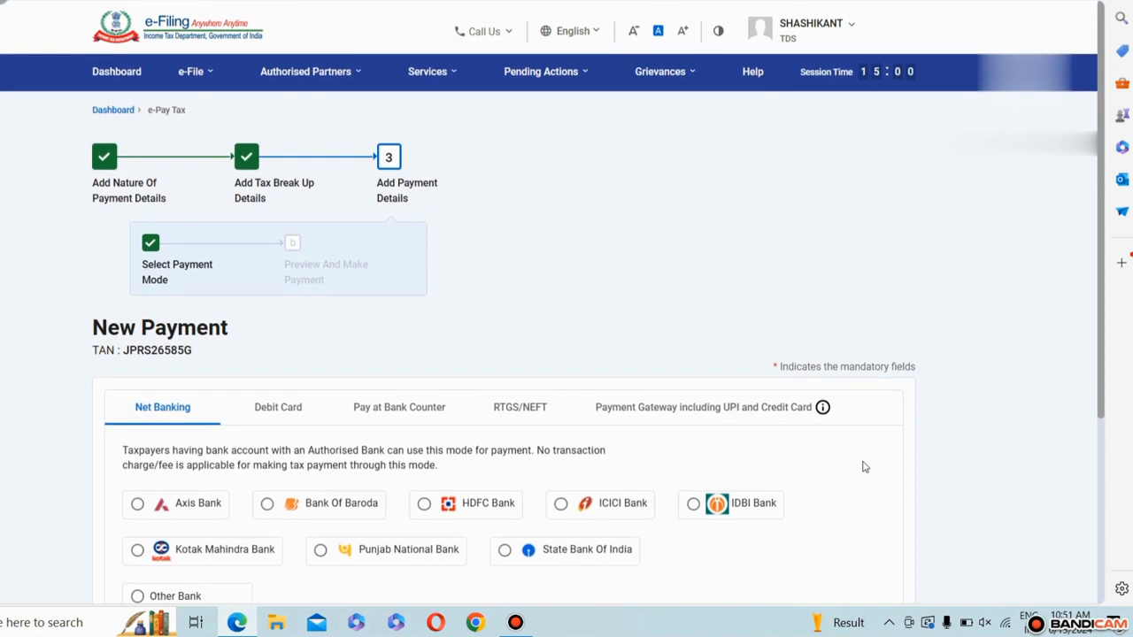
Step: Review the banks offered under Other Bank for net banking and those offered for debit card payment
scroll(480, 206, down, 2)
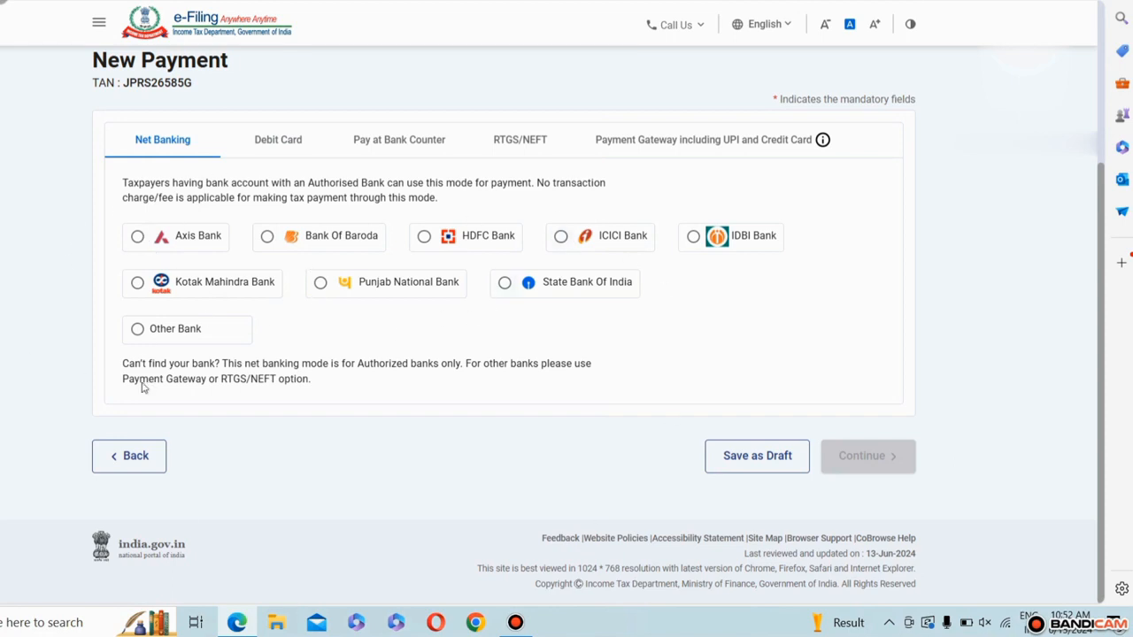
click(138, 329)
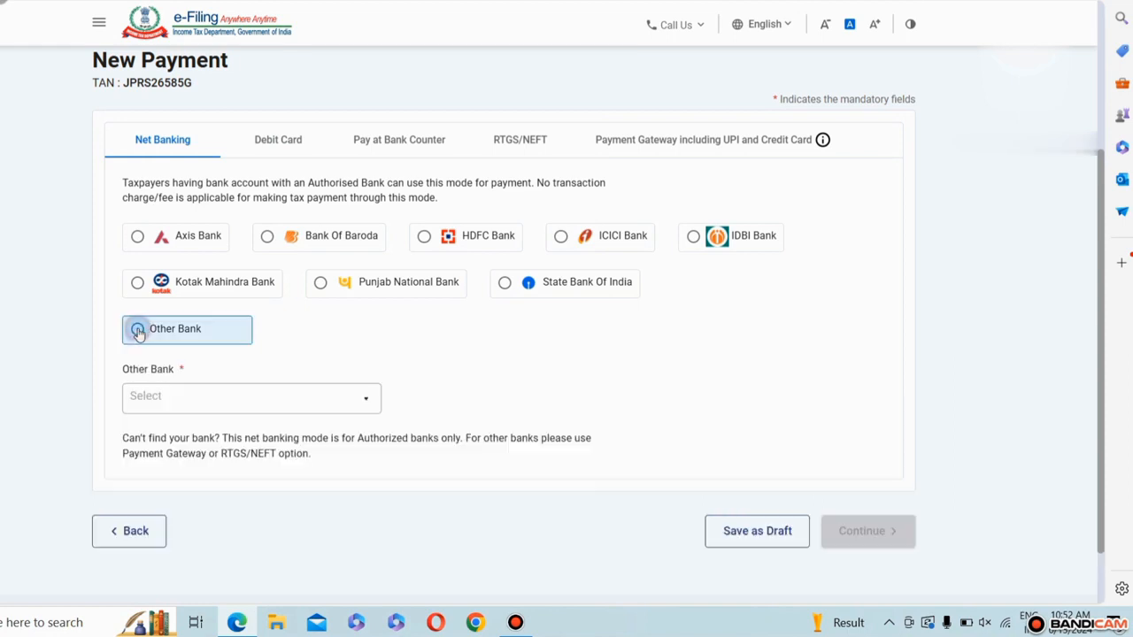
click(266, 410)
drag(379, 434, 371, 566)
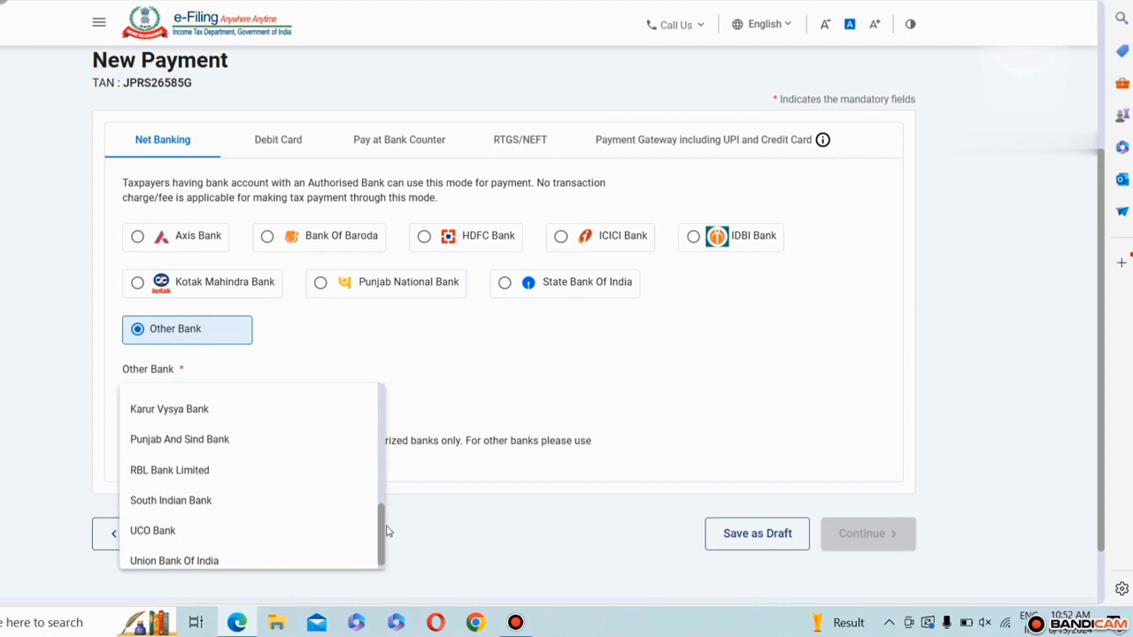
drag(378, 531, 379, 397)
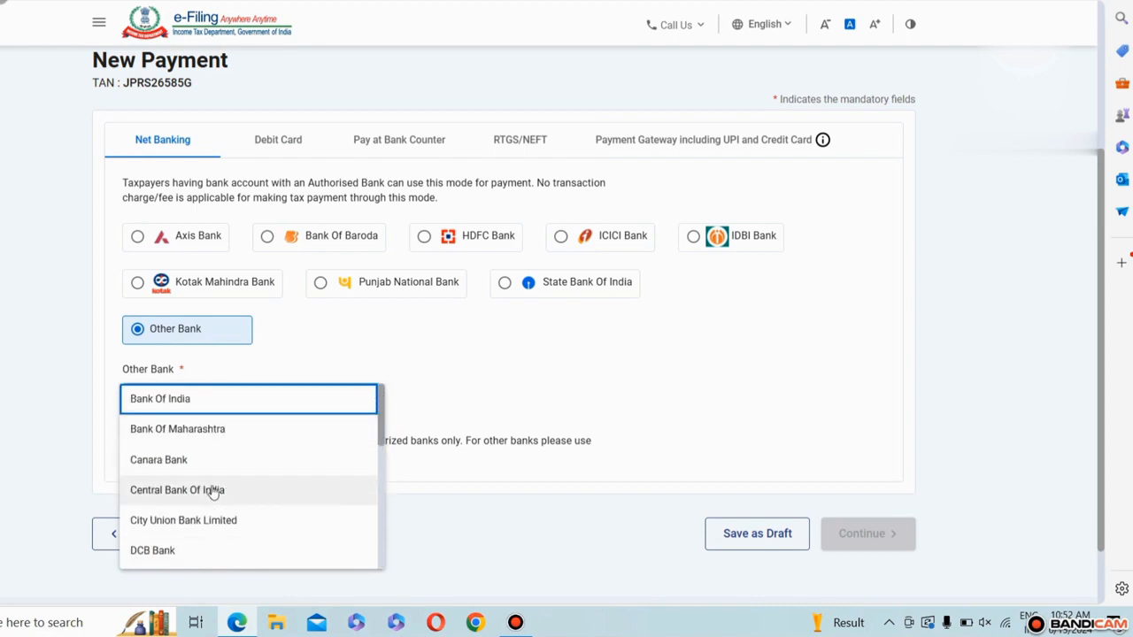
click(290, 139)
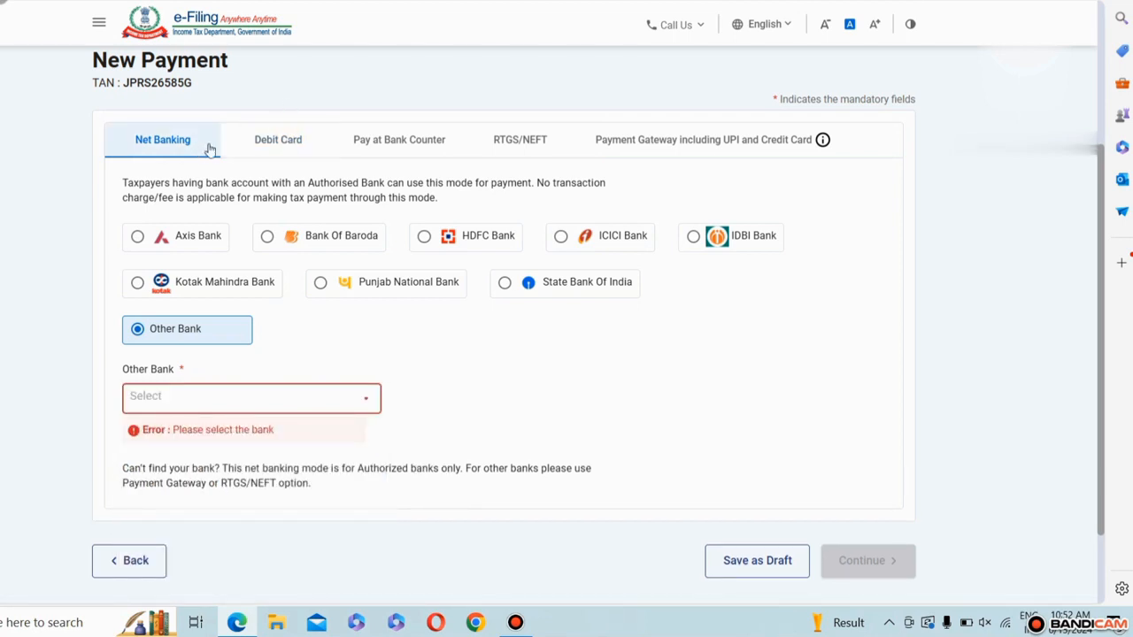
click(290, 140)
scroll(431, 326, down, 3)
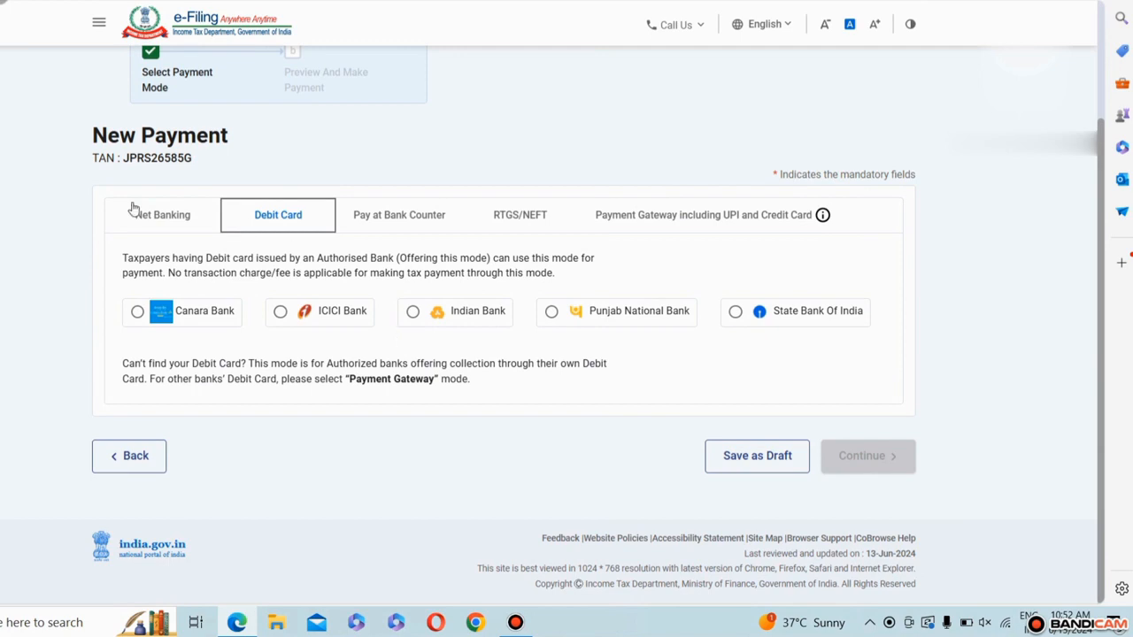
Step: Choose net banking through HDFC Bank as the payment mode and continue to the payment preview
click(203, 214)
scroll(544, 382, down, 2)
scroll(544, 382, down, 1)
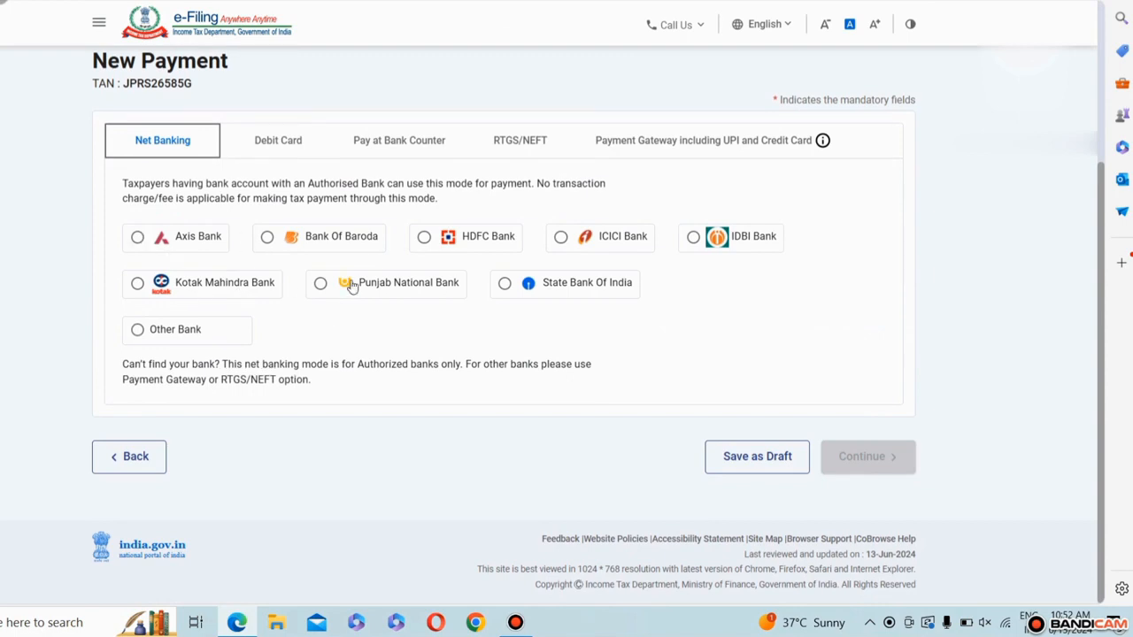
click(424, 237)
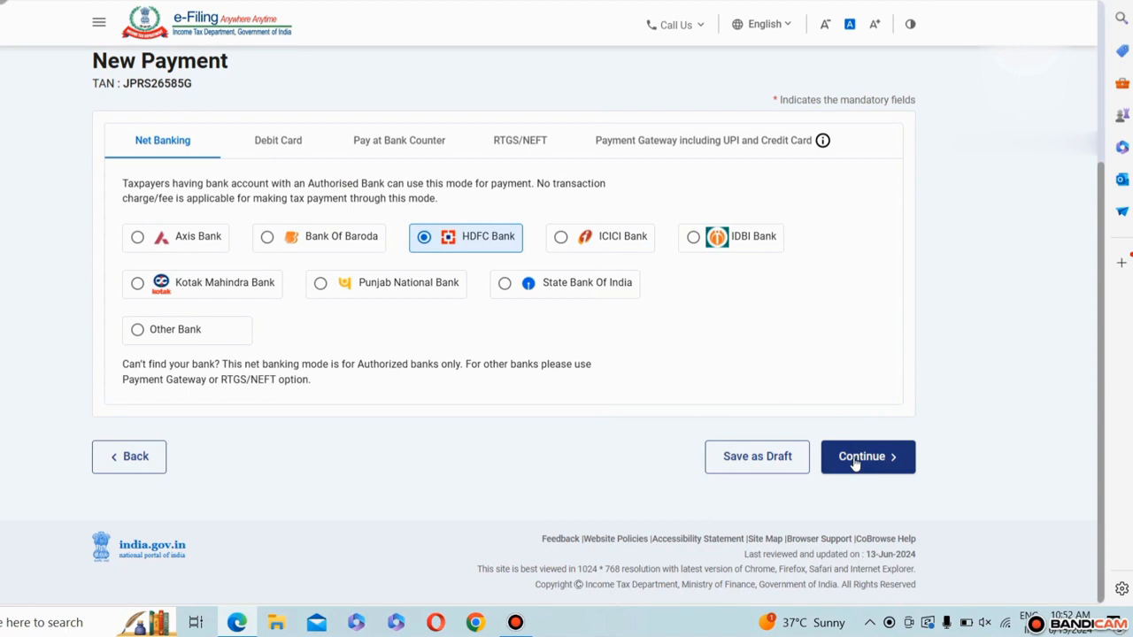
click(855, 462)
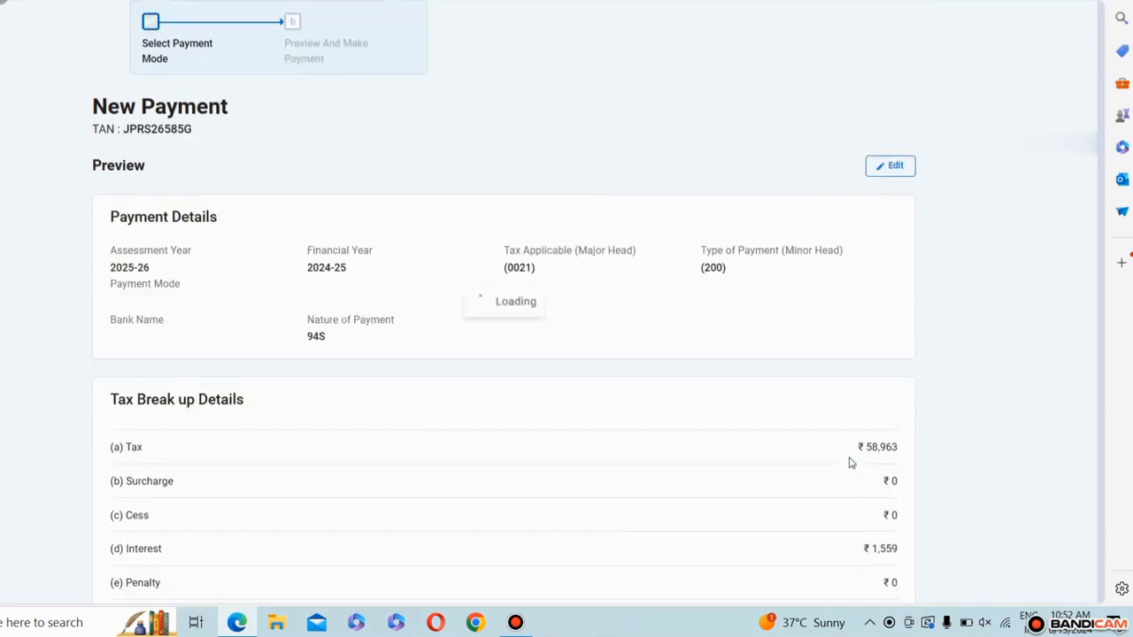
Step: Choose to pay the previewed challan now, agree to the terms and conditions, and submit the payment to the bank
scroll(850, 458, down, 10)
click(856, 425)
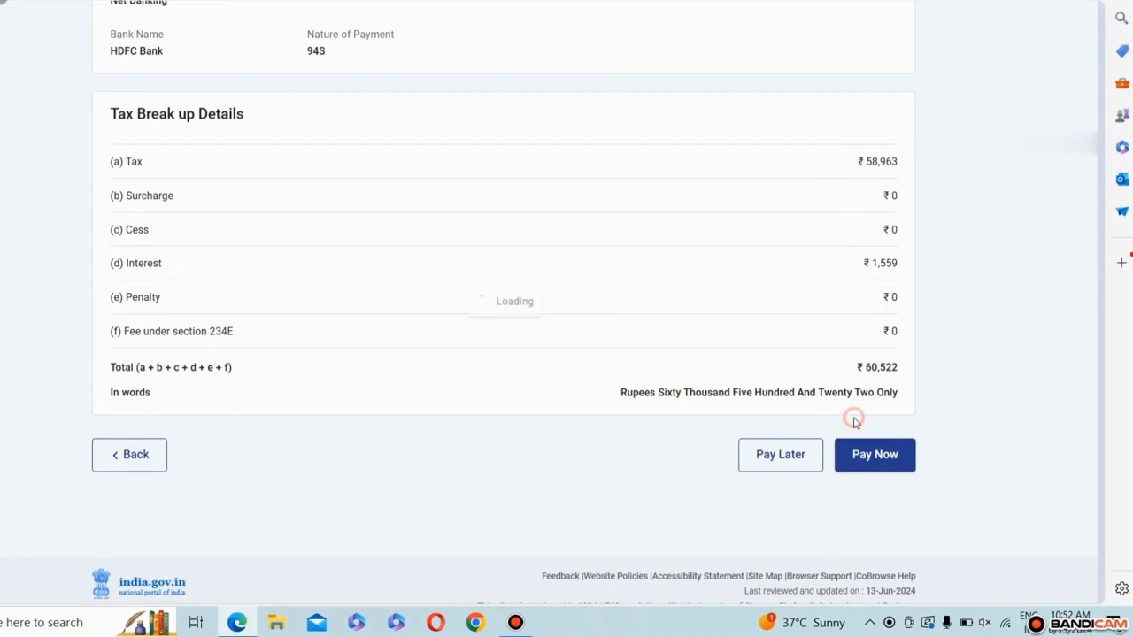
scroll(641, 407, down, 10)
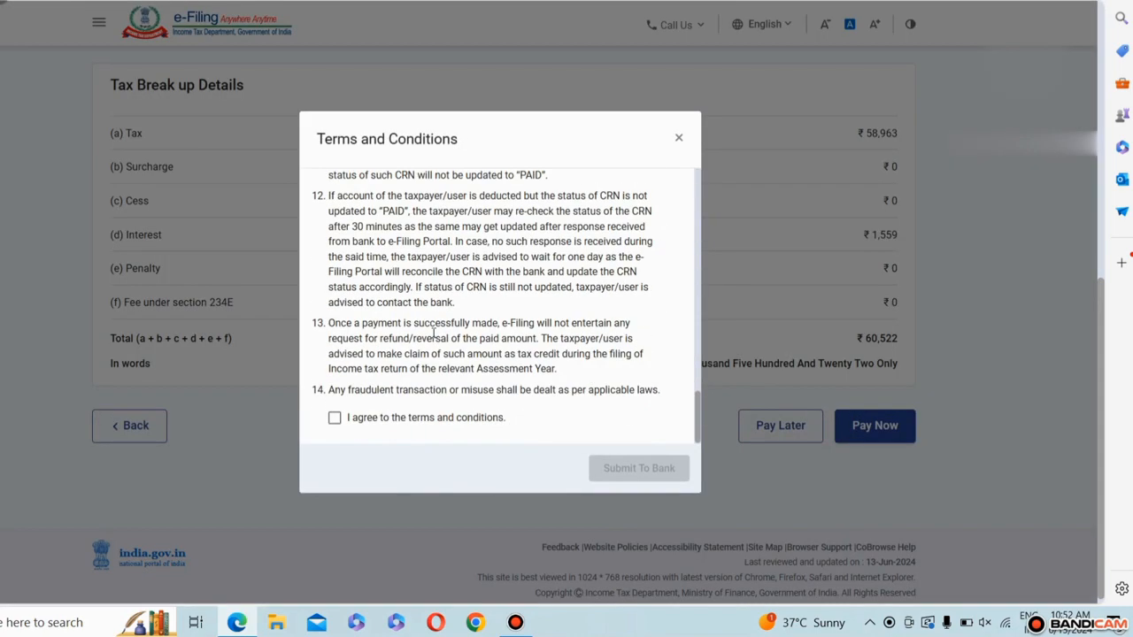
click(331, 416)
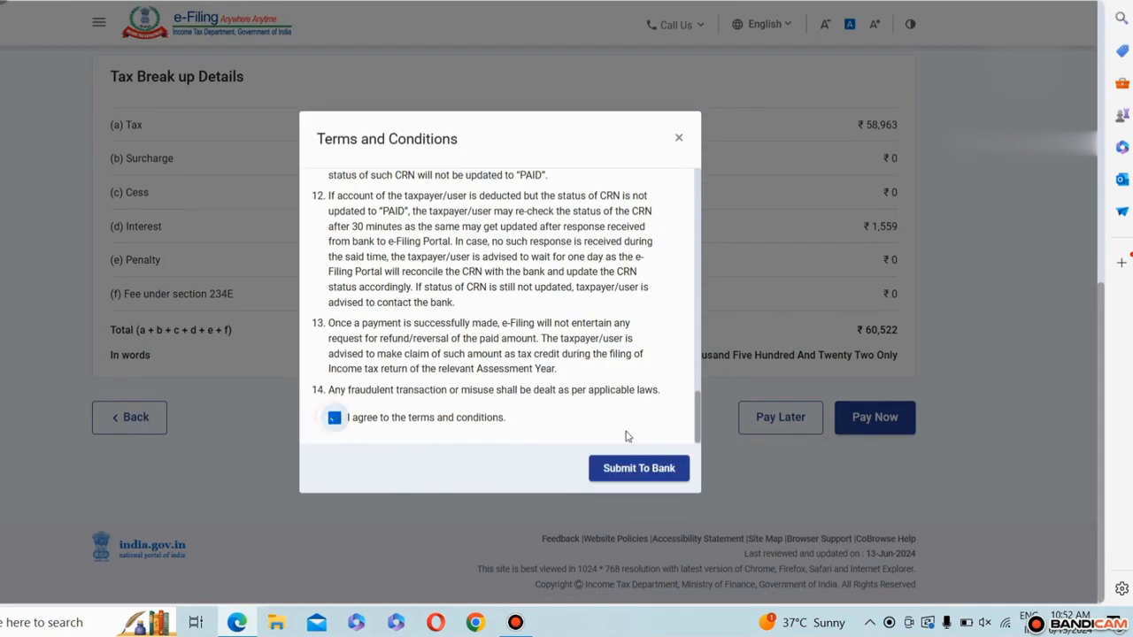
click(622, 469)
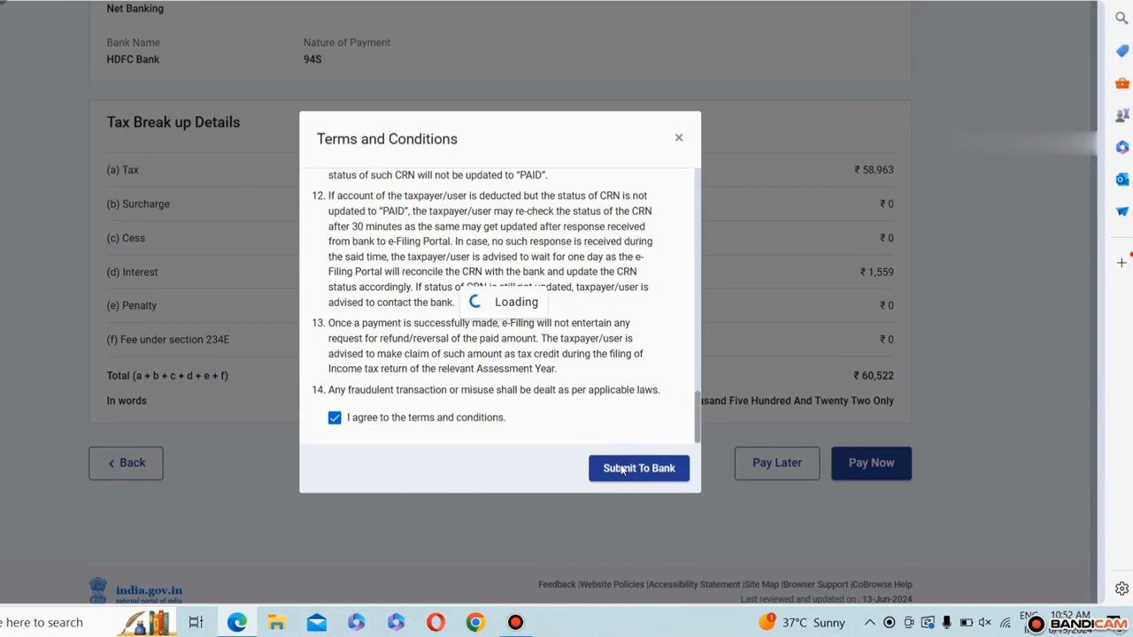